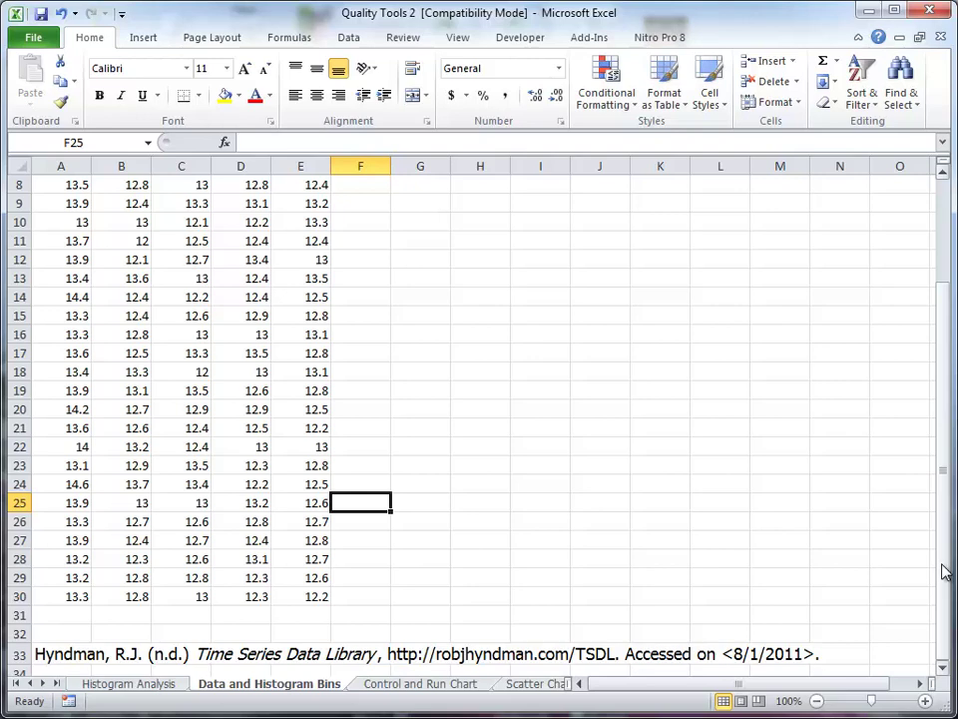
# Enter the label "min=" in F6 beside the measurement data and right-align it.
pyautogui.moveTo(945, 571); pyautogui.dragTo(934, 449)
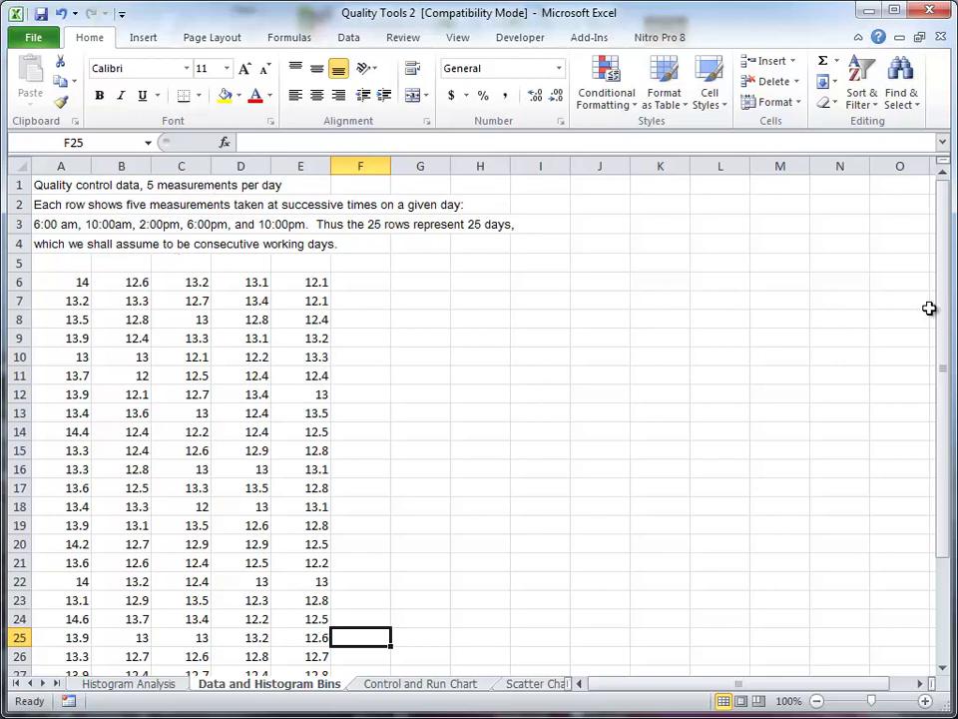
pyautogui.moveTo(947, 314); pyautogui.dragTo(938, 381)
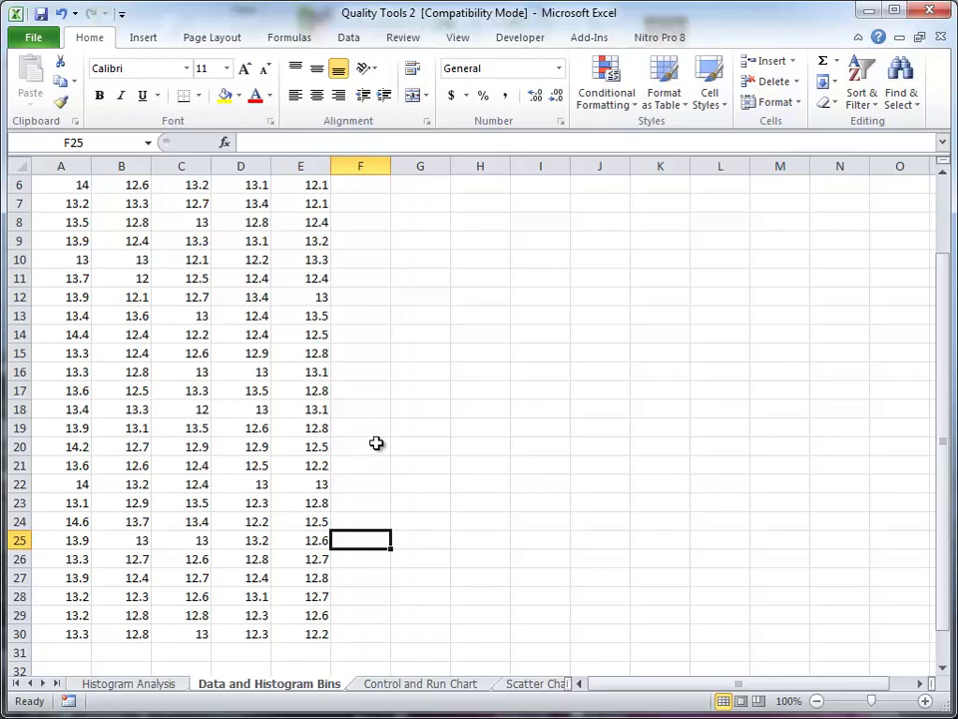
pyautogui.click(374, 186)
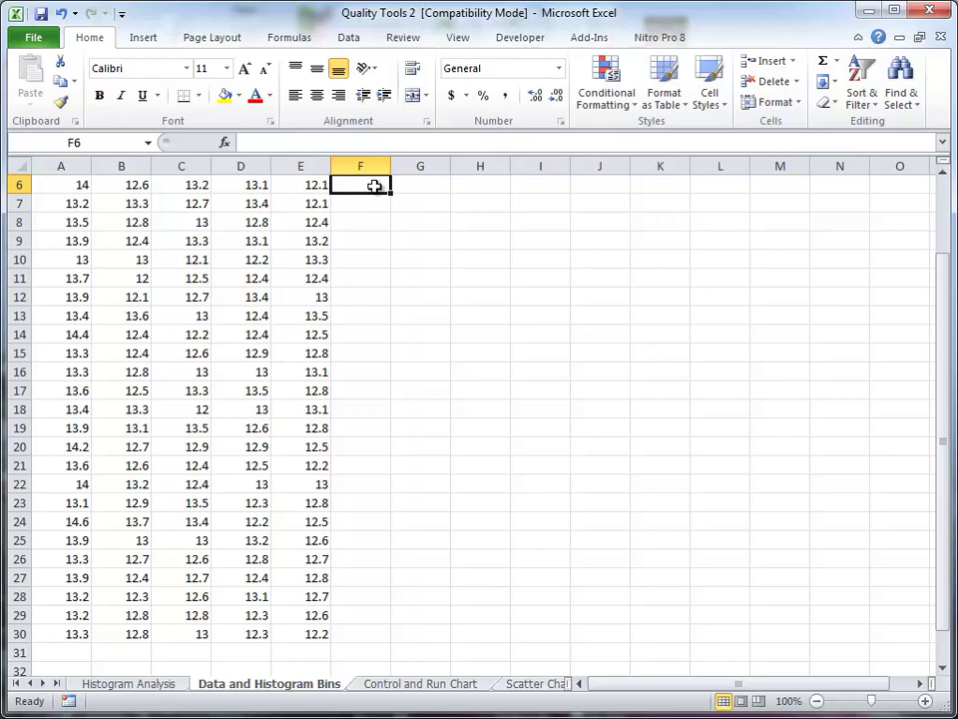
pyautogui.write('min')
pyautogui.press('Tab')
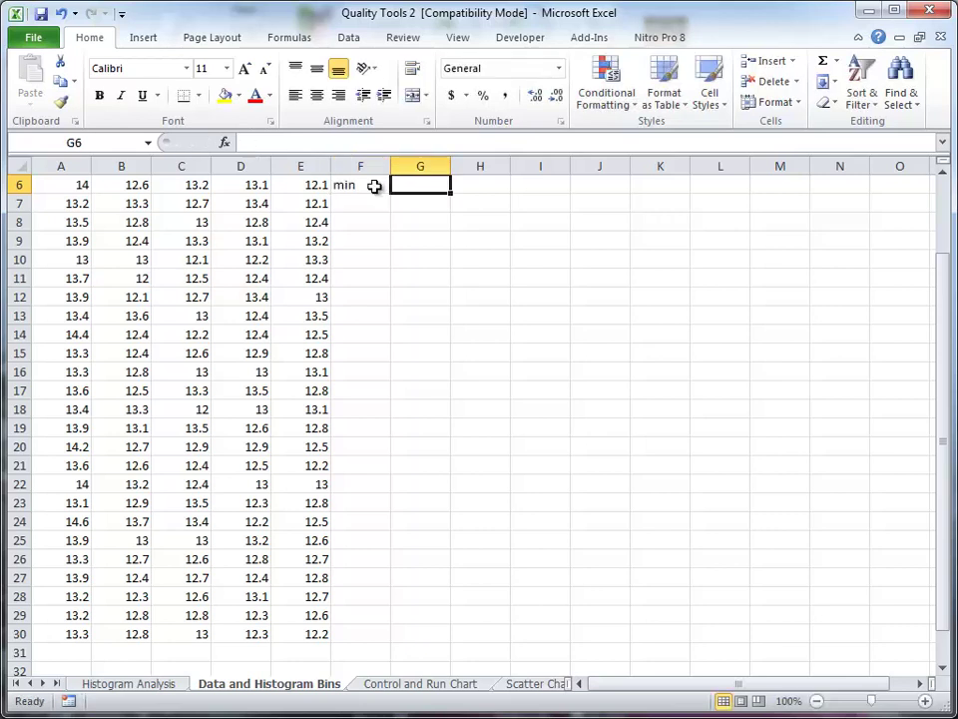
pyautogui.click(375, 185)
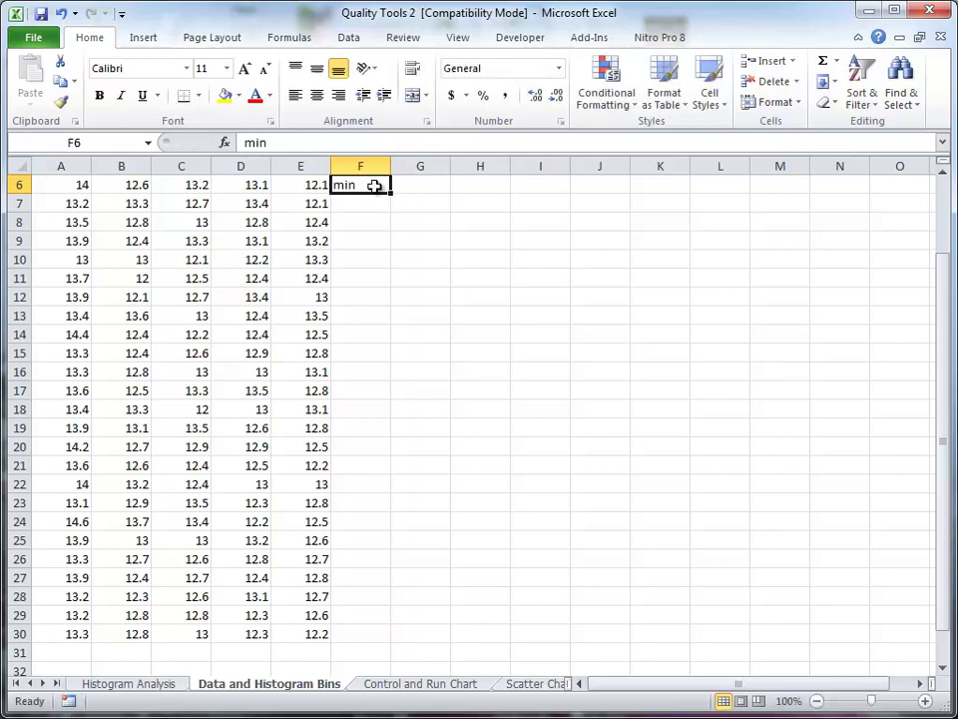
pyautogui.click(269, 143)
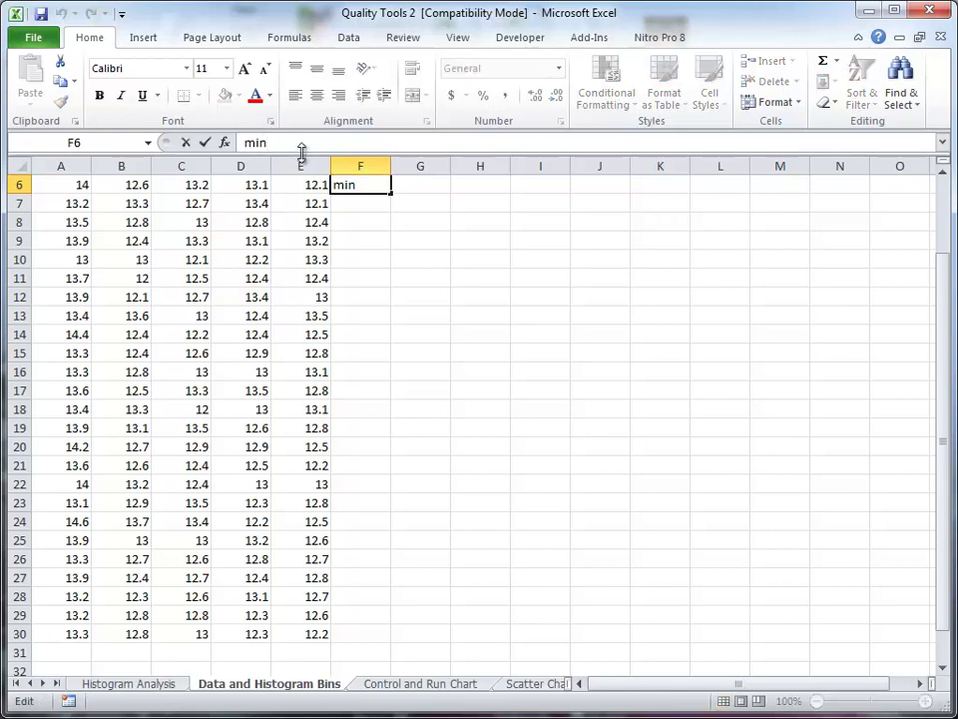
pyautogui.write('=')
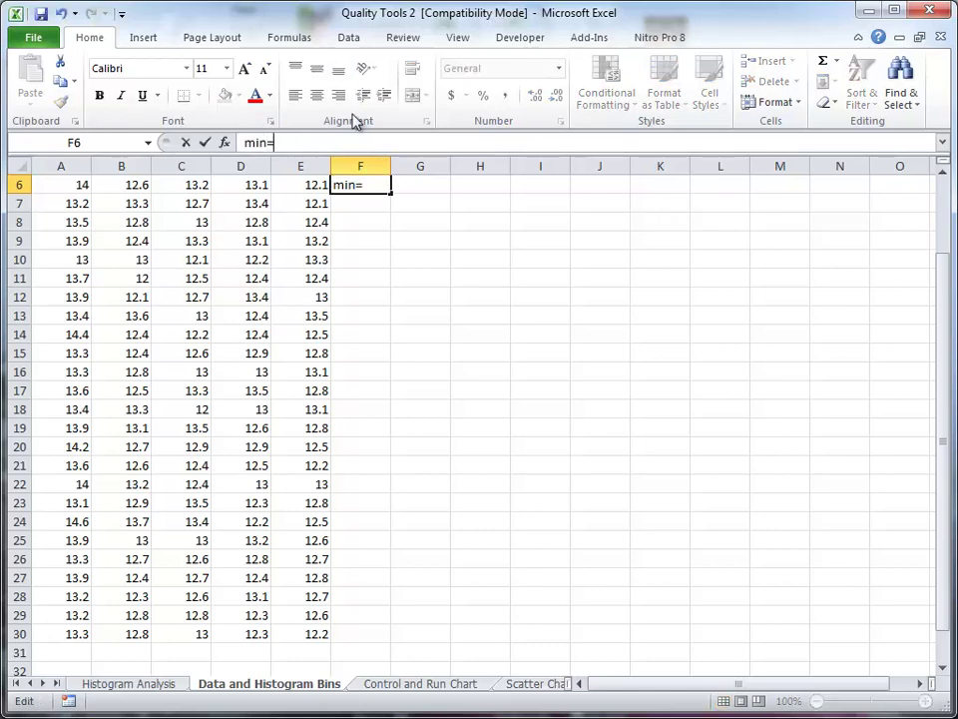
pyautogui.press('Return')
pyautogui.click(348, 184)
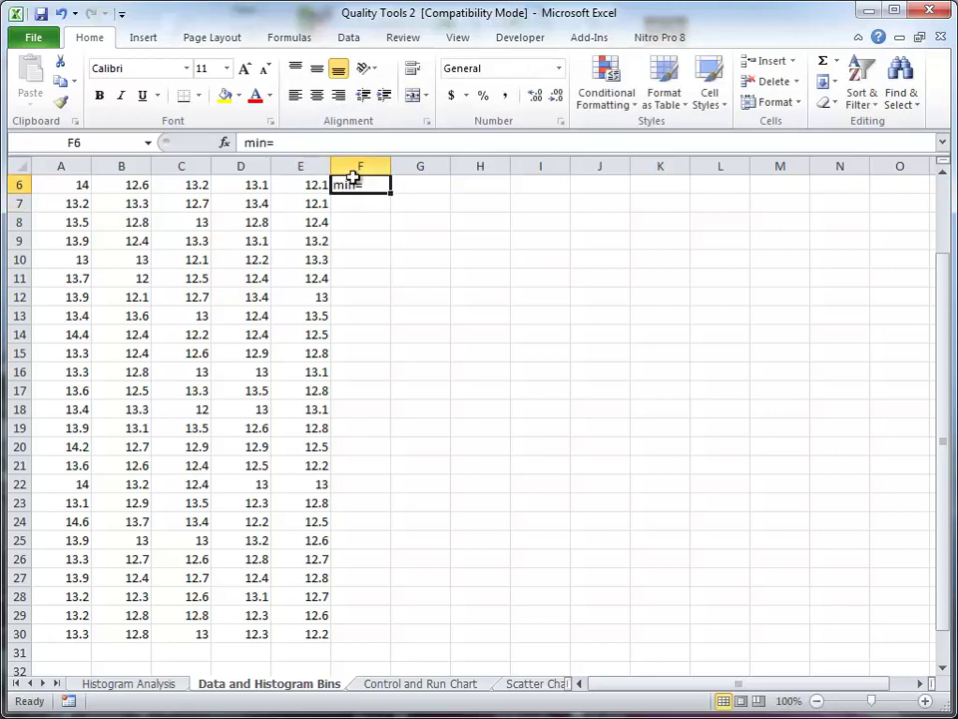
pyautogui.click(338, 94)
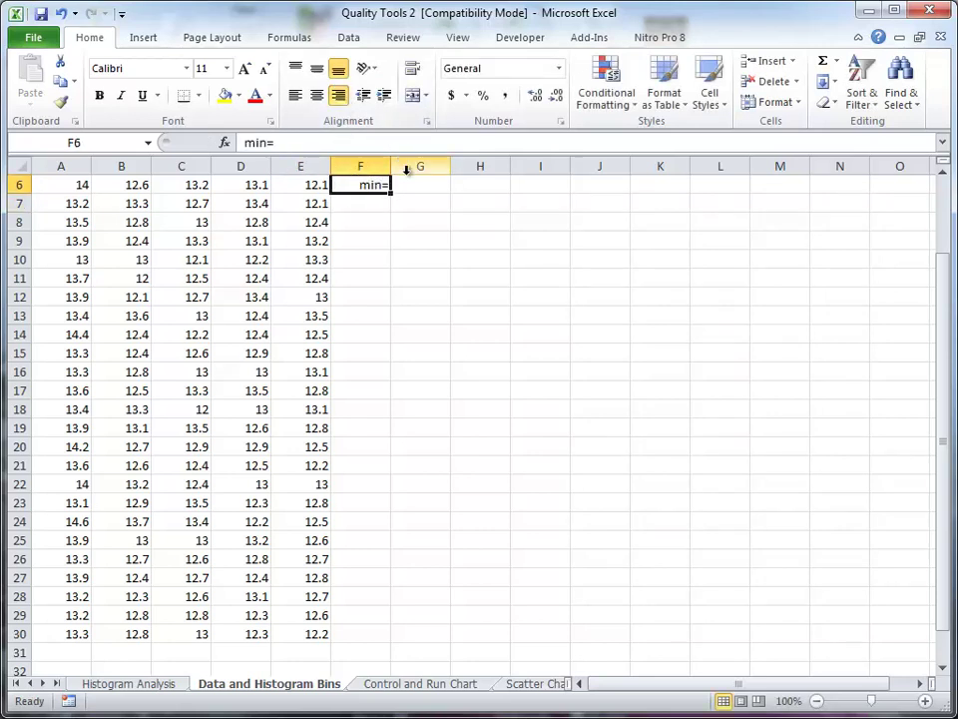
# Calculate the minimum of all measurements in G6 with the formula =min(A6:E30).
pyautogui.click(415, 183)
pyautogui.write('=')
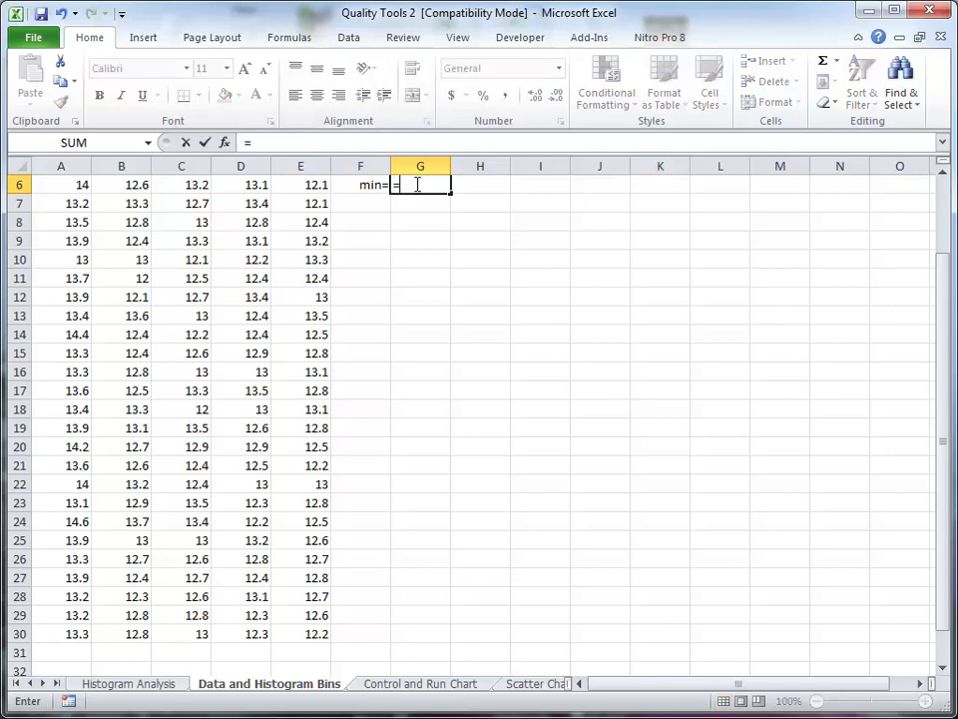
pyautogui.write('min(')
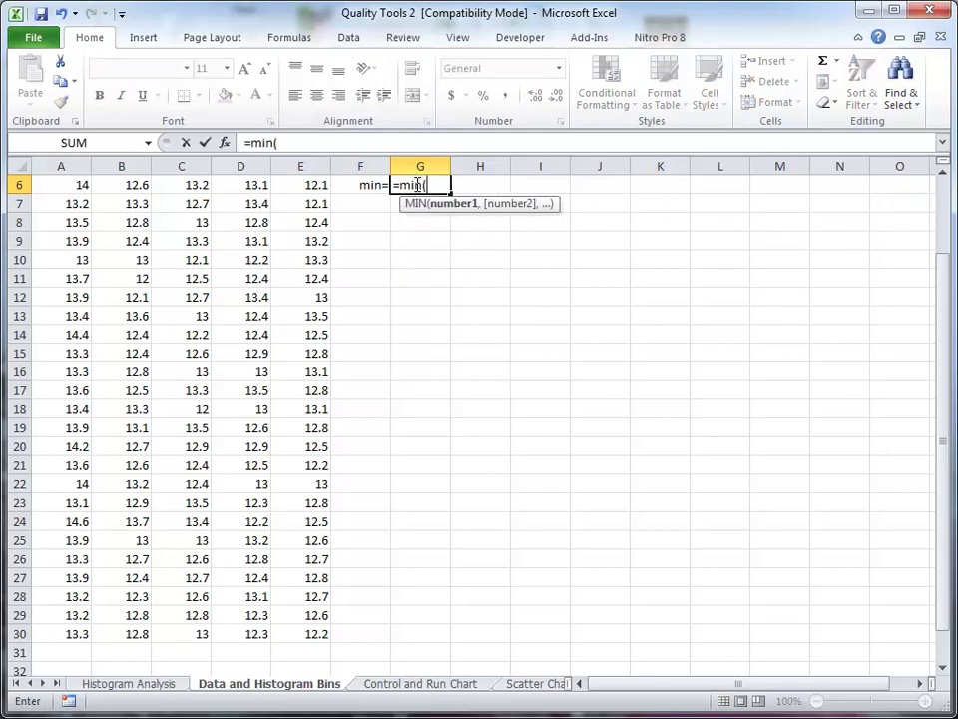
pyautogui.press('Left')
pyautogui.press('Left')
pyautogui.hotkey('shift', 'Left')
pyautogui.hotkey('shift', 'Left')
pyautogui.hotkey('shift', 'Left')
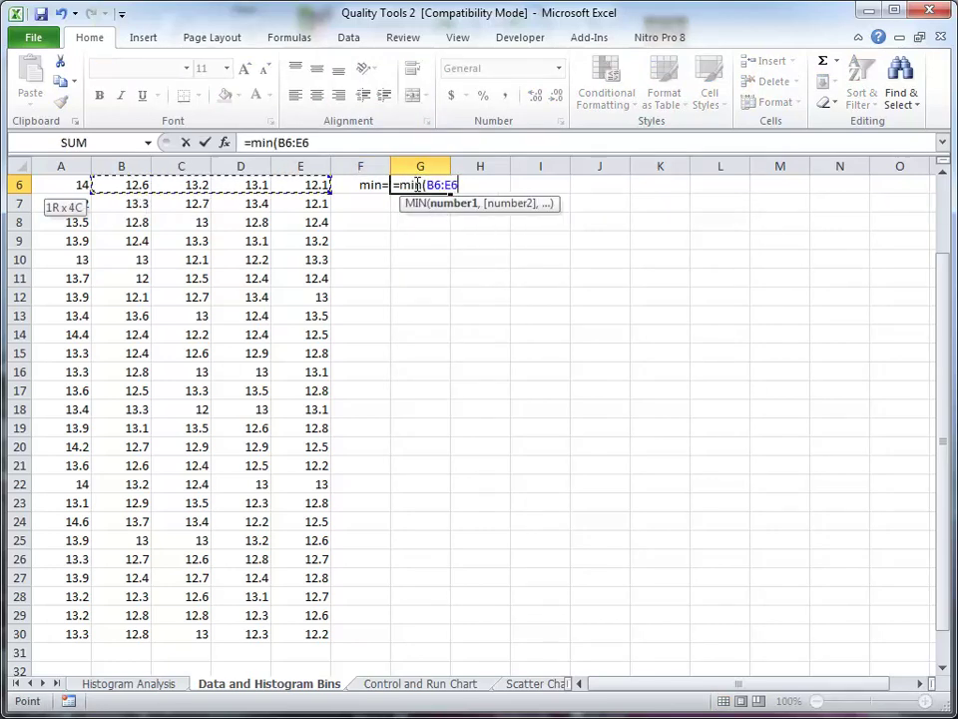
pyautogui.hotkey('shift', 'Left')
pyautogui.hotkey('shift', 'Down')
pyautogui.hotkey('shift', 'Down')
pyautogui.hotkey('shift', 'Down')
pyautogui.hotkey('shift', 'Down')
pyautogui.hotkey('shift', 'Down')
pyautogui.hotkey('shift', 'Down')
pyautogui.hotkey('shift', 'Down')
pyautogui.hotkey('shift', 'Down')
pyautogui.hotkey('shift', 'Down')
pyautogui.hotkey('shift', 'Down')
pyautogui.hotkey('shift', 'Down')
pyautogui.hotkey('shift', 'Down')
pyautogui.hotkey('shift', 'Down')
pyautogui.hotkey('shift', 'Down')
pyautogui.hotkey('shift', 'Down')
pyautogui.hotkey('shift', 'Down')
pyautogui.hotkey('shift', 'Down')
pyautogui.hotkey('shift', 'Down')
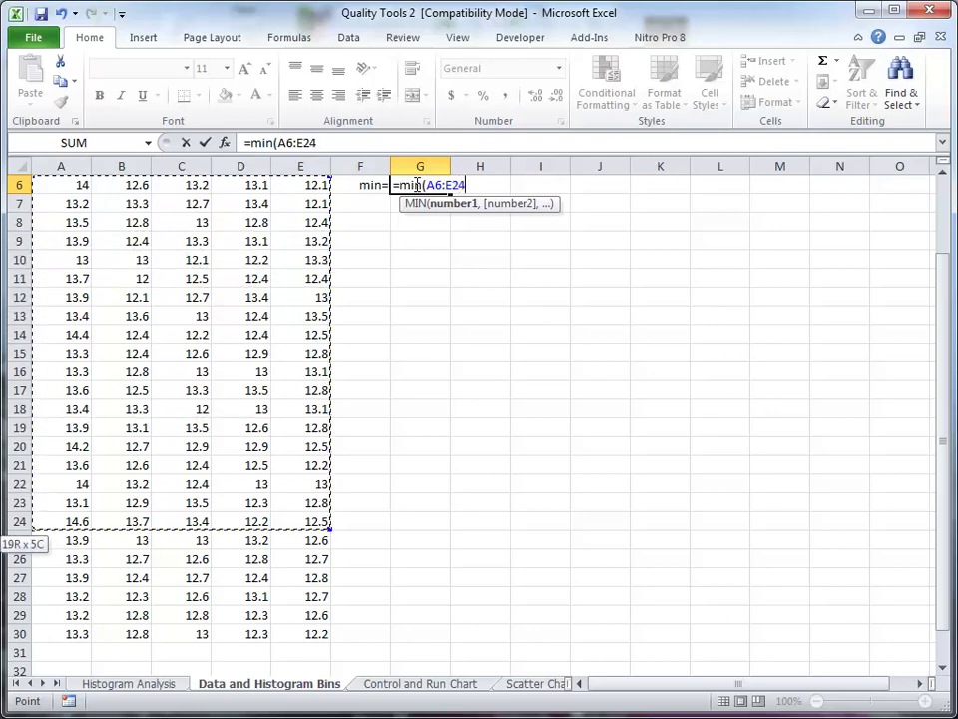
pyautogui.hotkey('shift', 'Down')
pyautogui.hotkey('shift', 'Down')
pyautogui.hotkey('shift', 'Down')
pyautogui.hotkey('shift', 'Down')
pyautogui.hotkey('shift', 'Down')
pyautogui.hotkey('shift', 'Down')
pyautogui.write(')')
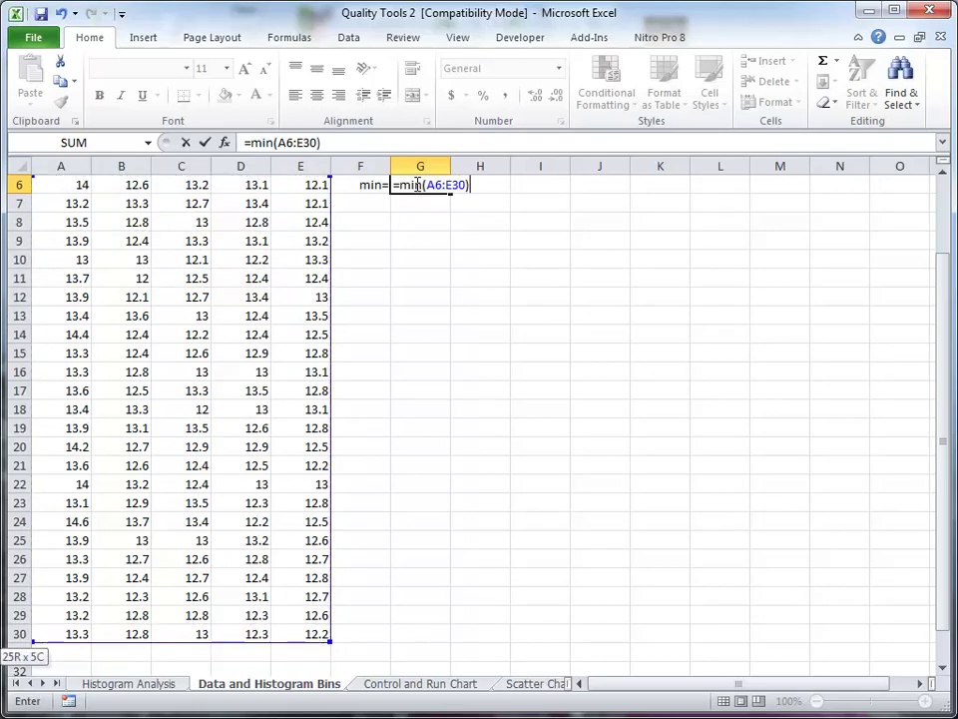
pyautogui.press('Return')
# Enter the label "max=" in F7 under the minimum label and right-align it.
pyautogui.click(366, 201)
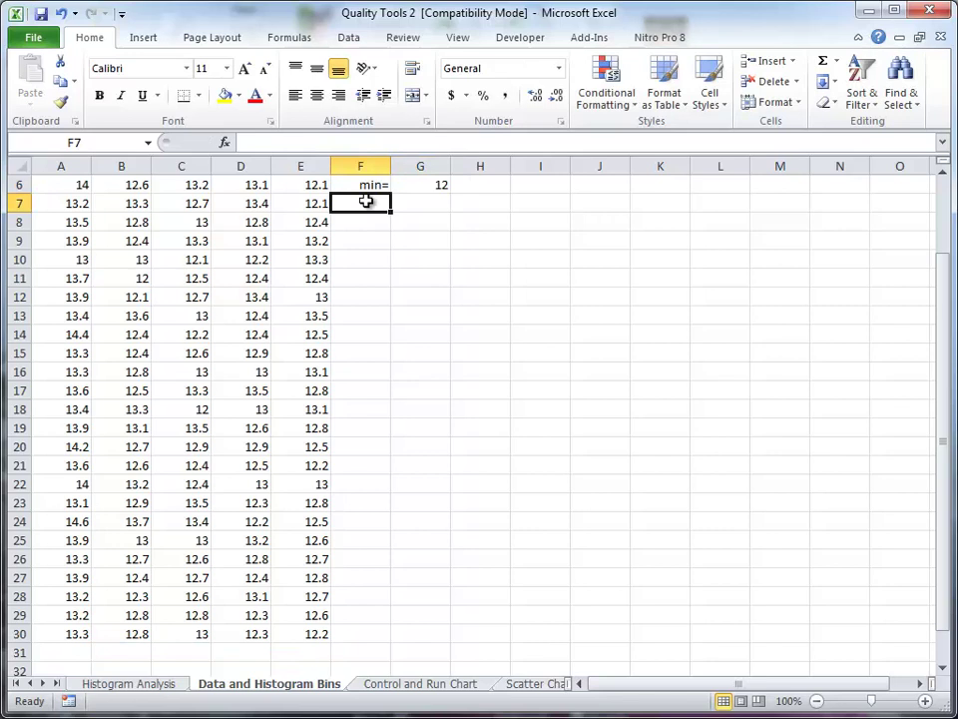
pyautogui.write('max=')
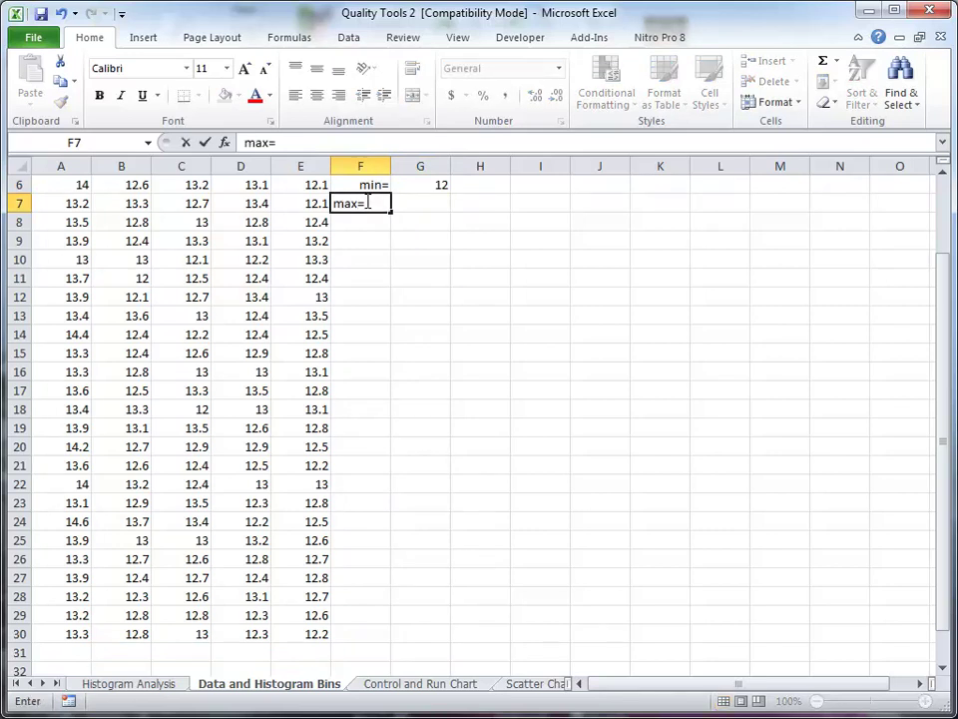
pyautogui.press('Tab')
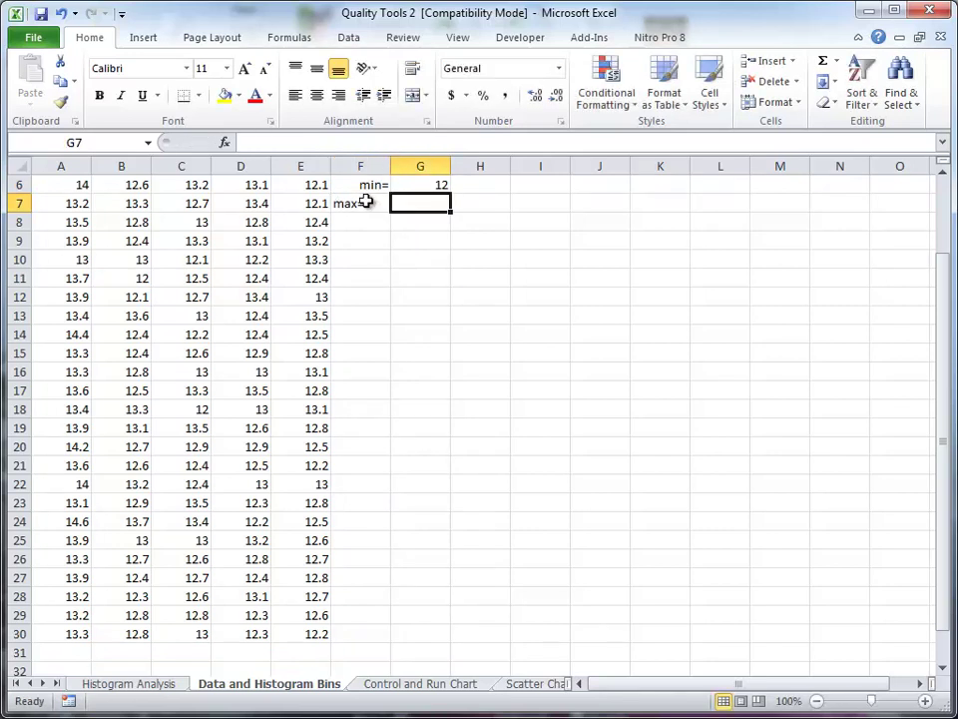
pyautogui.click(366, 202)
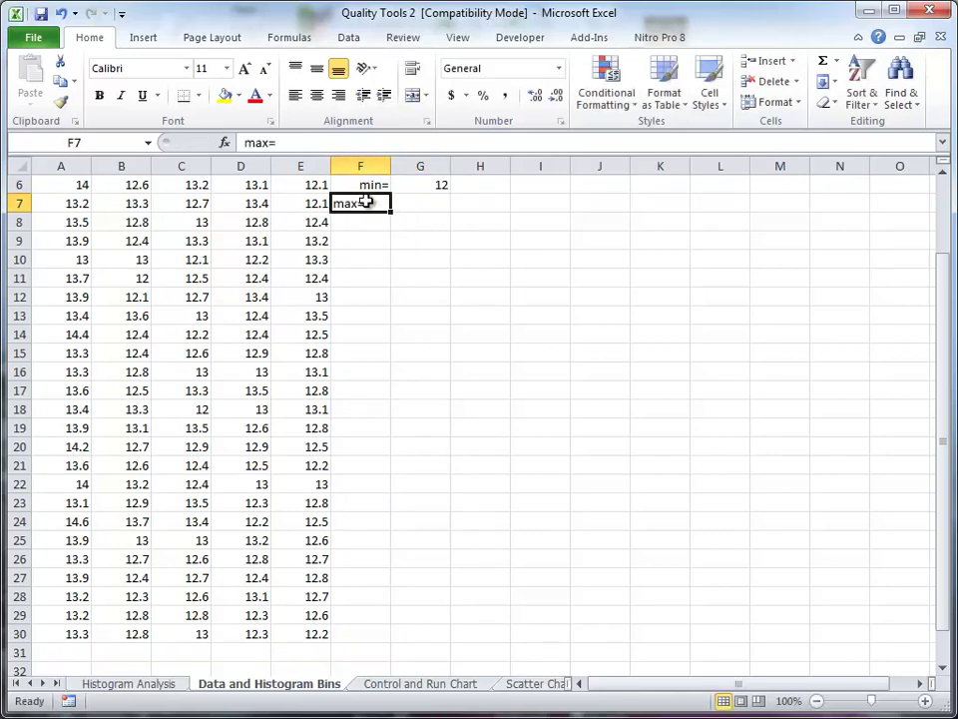
pyautogui.click(340, 96)
# Calculate the maximum of all measurements in G7 with the formula =max(A6:E30).
pyautogui.click(431, 204)
pyautogui.write('=')
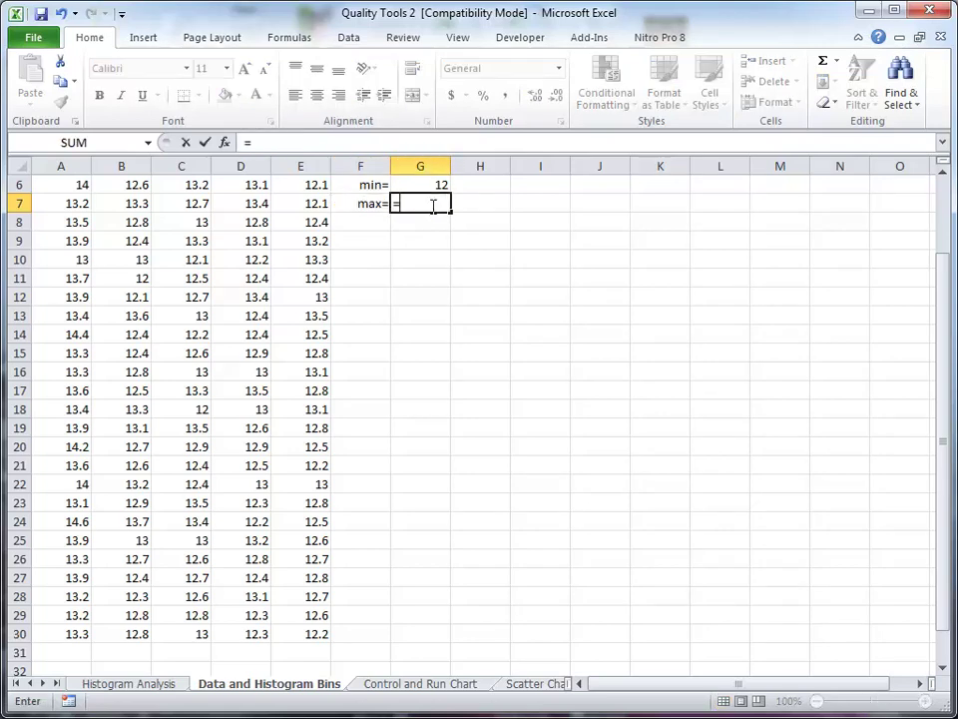
pyautogui.write('max')
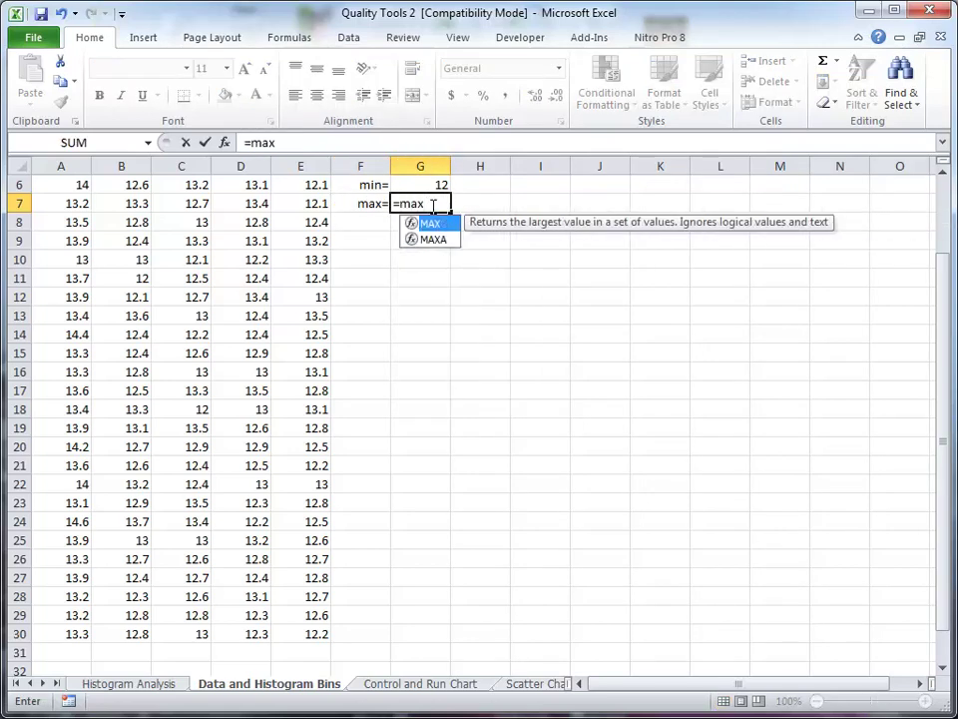
pyautogui.write('(')
pyautogui.press('Left')
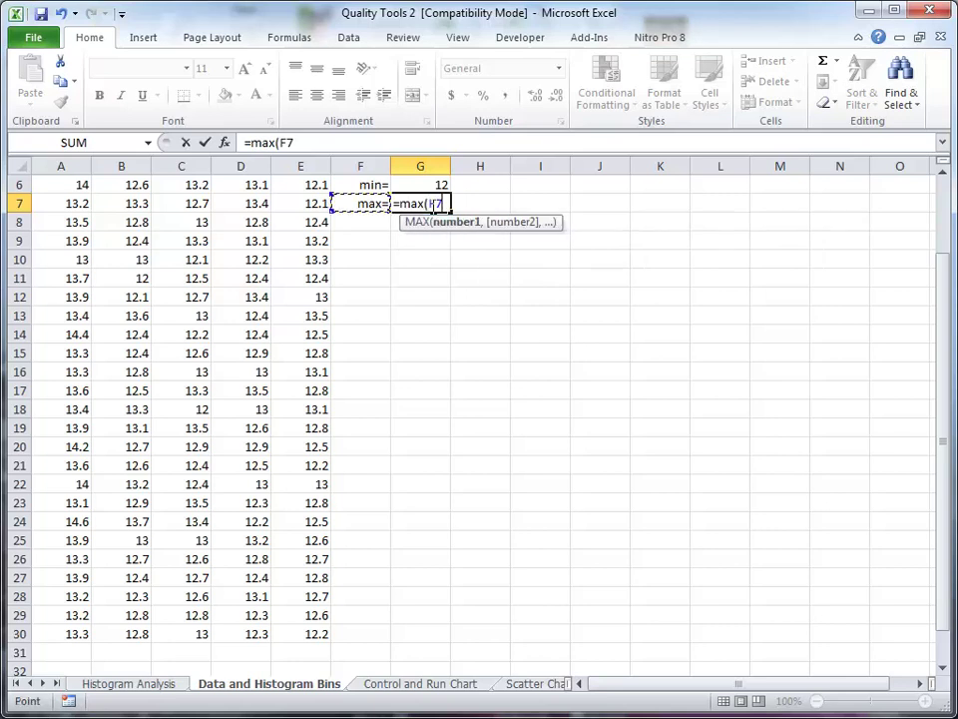
pyautogui.press('Up')
pyautogui.press('Left')
pyautogui.hotkey('shift', 'Left')
pyautogui.hotkey('shift', 'Left')
pyautogui.hotkey('shift', 'Left')
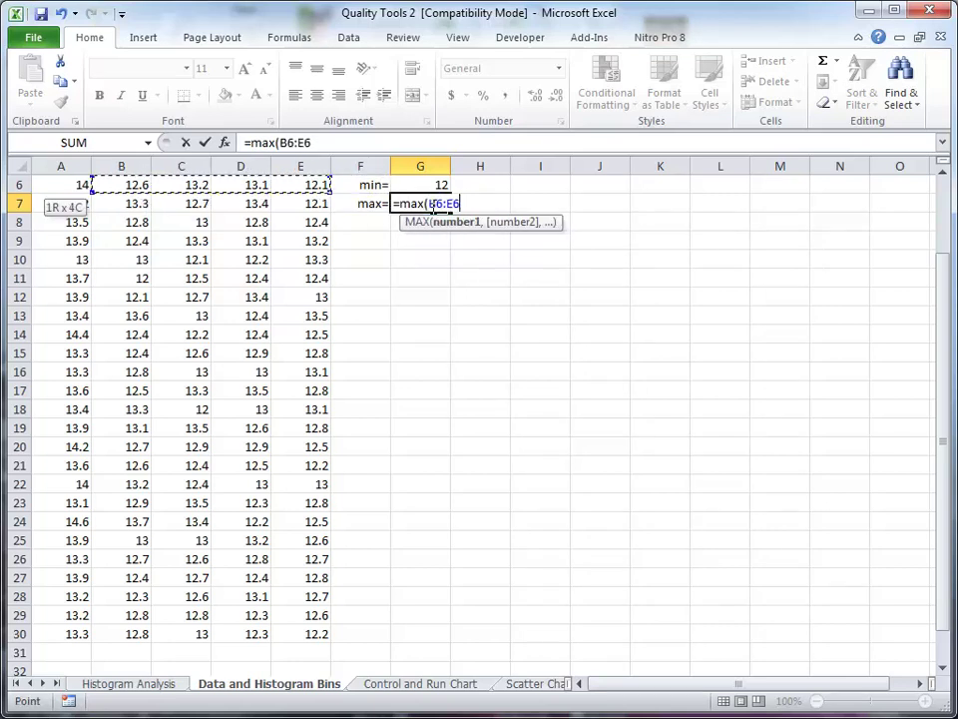
pyautogui.hotkey('shift', 'Left')
pyautogui.hotkey('shift', 'Down')
pyautogui.hotkey('shift', 'Down')
pyautogui.hotkey('shift', 'Down')
pyautogui.hotkey('shift', 'Down')
pyautogui.hotkey('shift', 'Down')
pyautogui.hotkey('shift', 'Down')
pyautogui.hotkey('shift', 'Down')
pyautogui.hotkey('shift', 'Down')
pyautogui.hotkey('shift', 'Down')
pyautogui.hotkey('shift', 'Down')
pyautogui.hotkey('shift', 'Down')
pyautogui.hotkey('shift', 'Down')
pyautogui.hotkey('shift', 'Down')
pyautogui.hotkey('shift', 'Down')
pyautogui.hotkey('shift', 'Down')
pyautogui.hotkey('shift', 'Down')
pyautogui.hotkey('shift', 'Down')
pyautogui.hotkey('shift', 'Down')
pyautogui.hotkey('shift', 'Down')
pyautogui.hotkey('shift', 'Down')
pyautogui.hotkey('shift', 'Down')
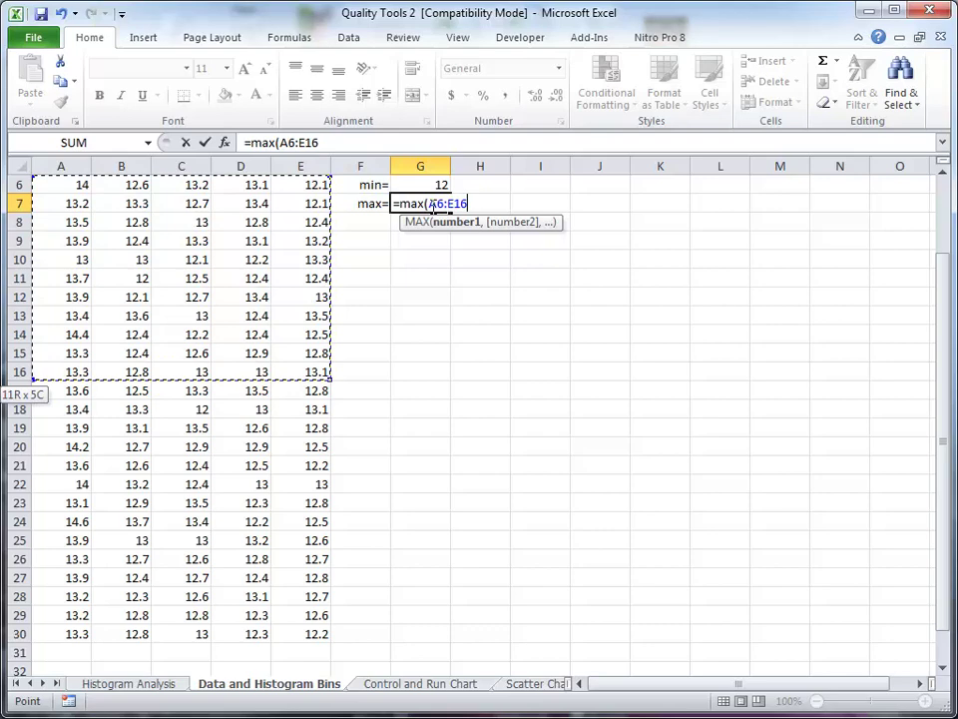
pyautogui.hotkey('shift', 'Down')
pyautogui.hotkey('shift', 'Down')
pyautogui.hotkey('shift', 'Down')
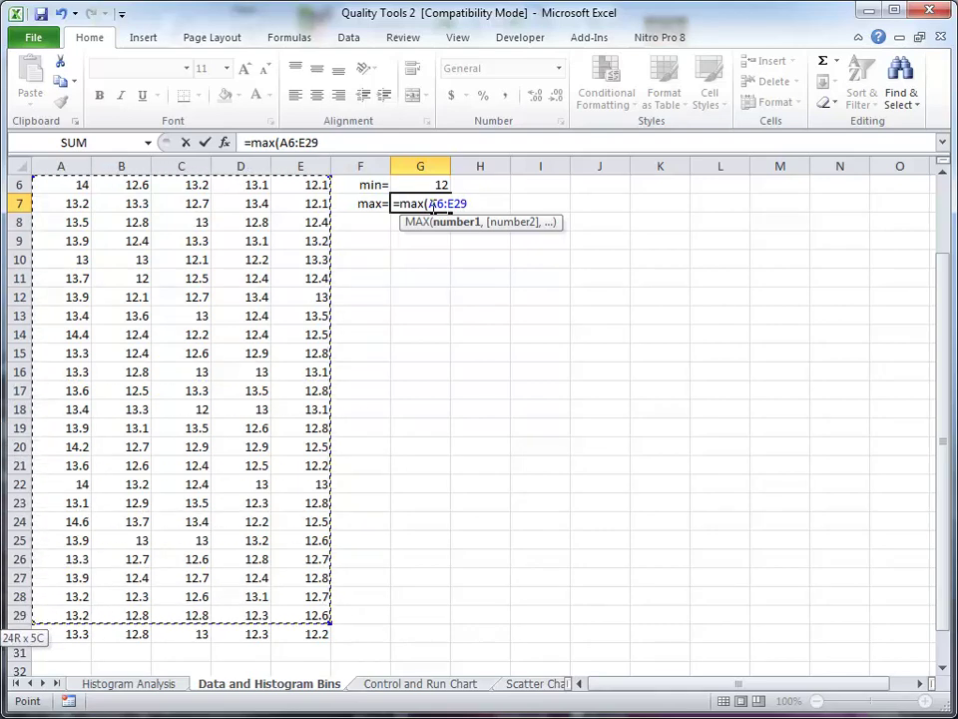
pyautogui.write(')')
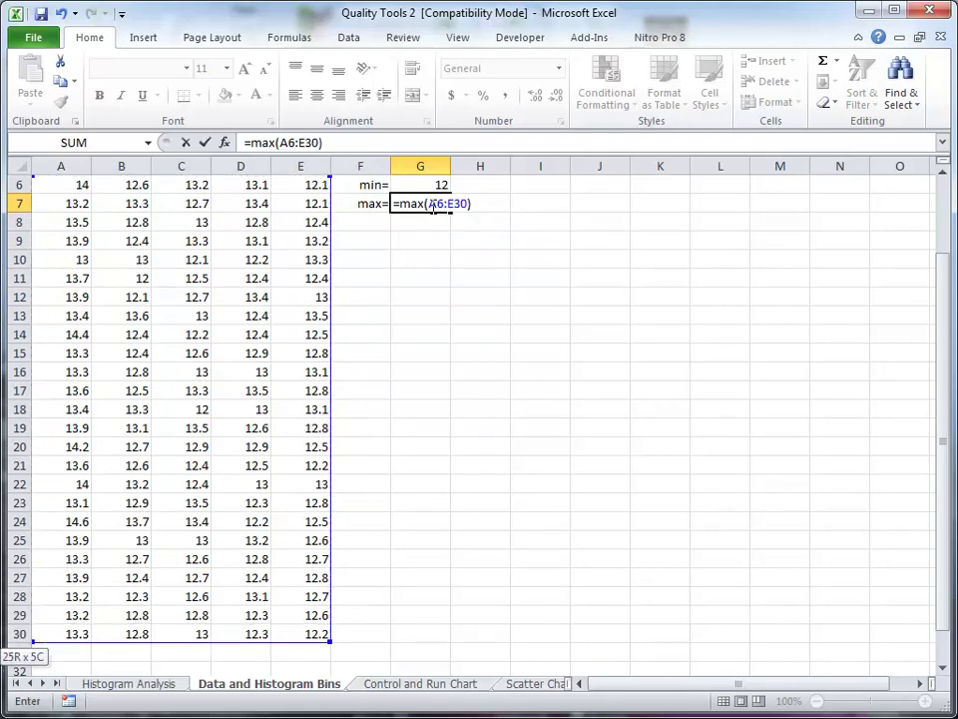
pyautogui.press('Return')
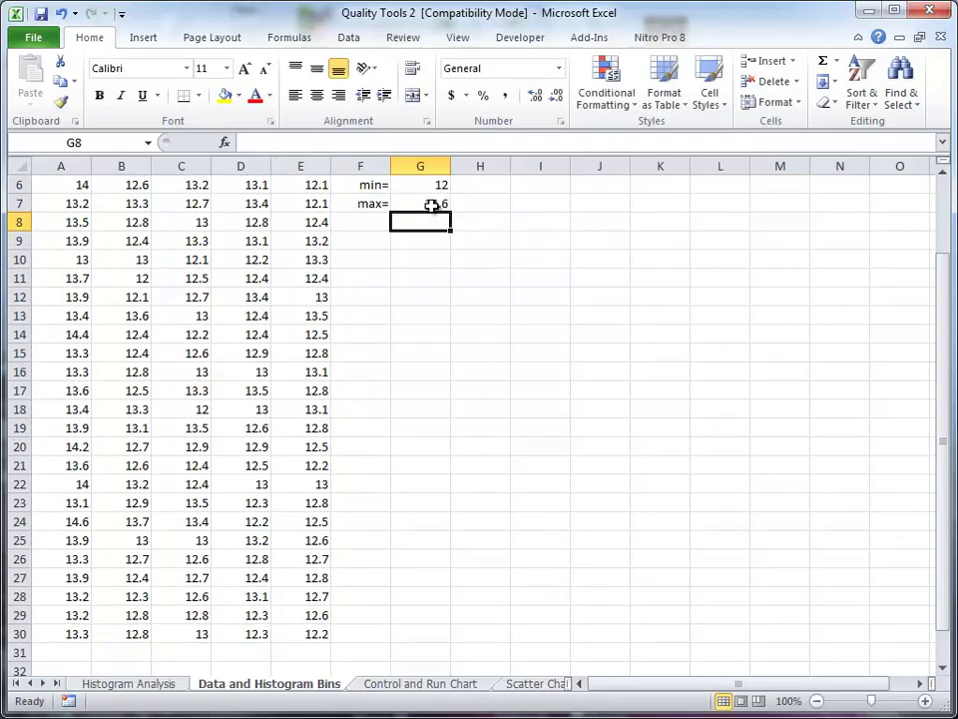
# Enter 12 in I6 as the first histogram bin value.
pyautogui.click(487, 184)
pyautogui.click(538, 184)
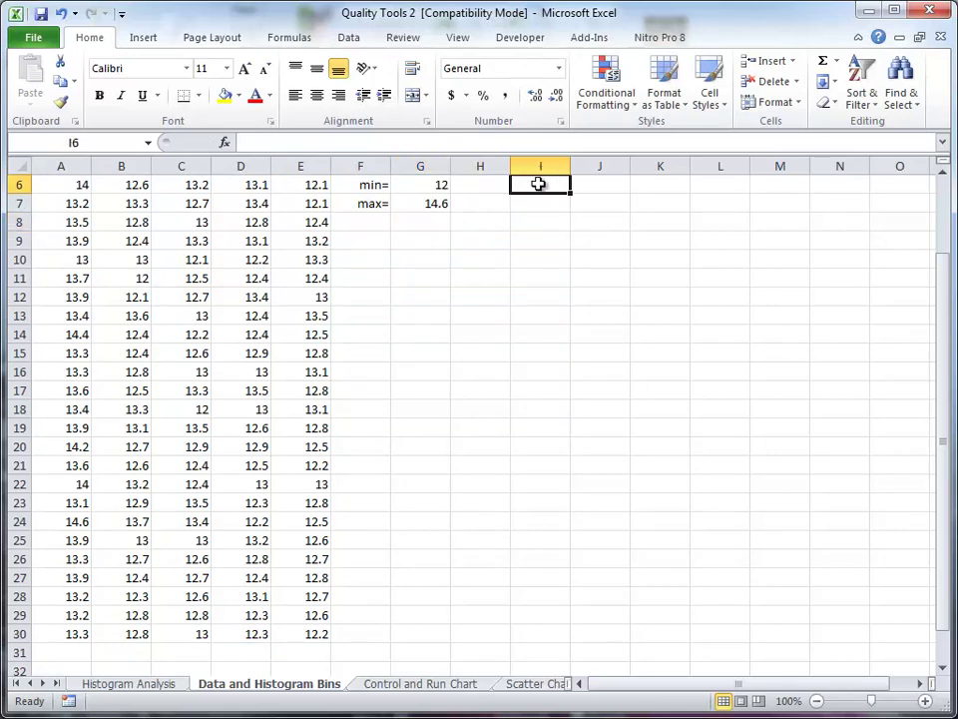
pyautogui.write('12')
pyautogui.press('Return')
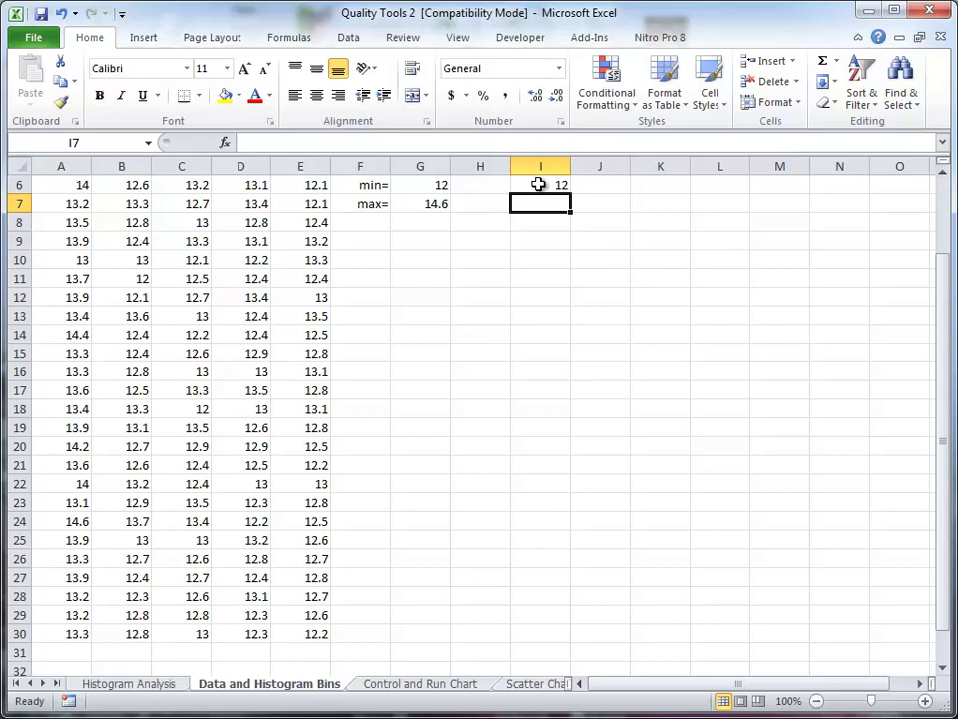
pyautogui.write('=')
pyautogui.click(538, 184)
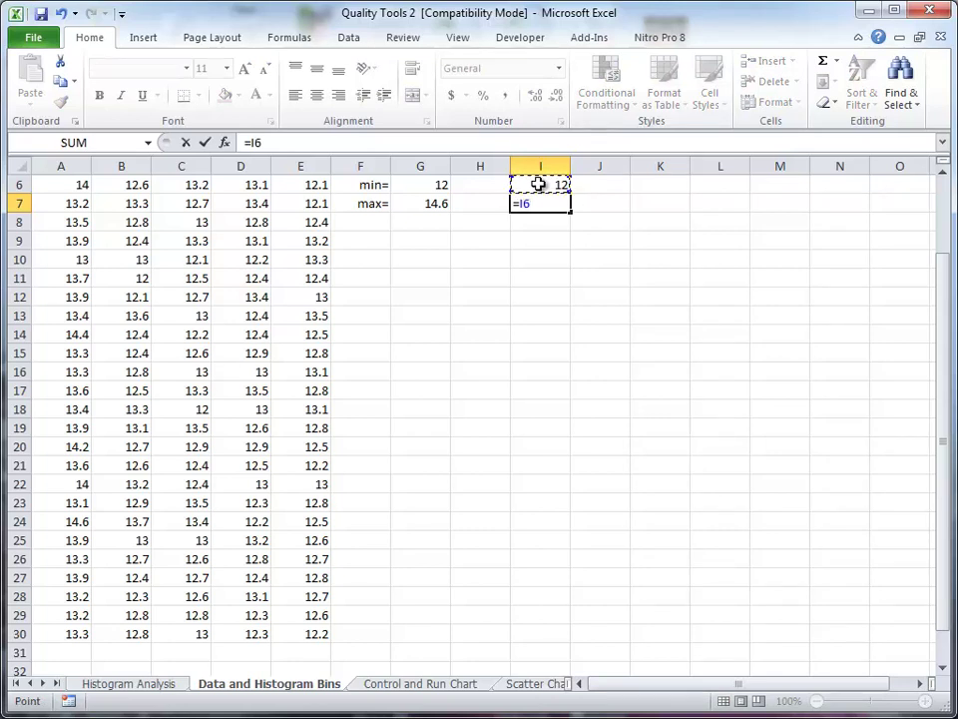
pyautogui.press('Escape')
# Enter 12.2 as the second bin in I7 and extend the series from I6:I7 down to 14.6 in I19.
pyautogui.write('12')
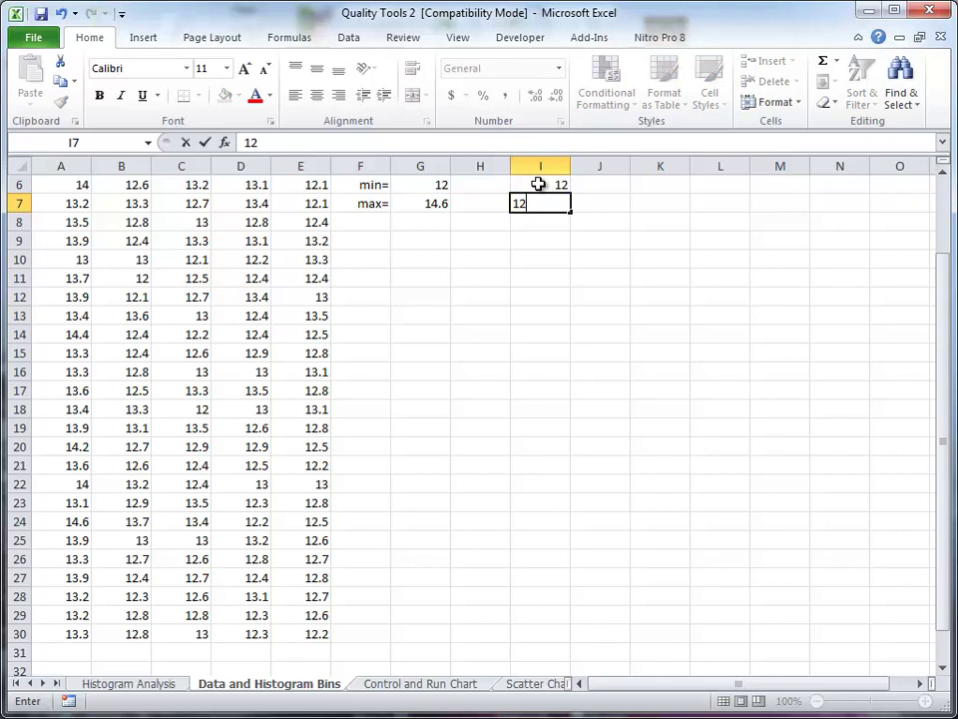
pyautogui.write('.2')
pyautogui.press('Return')
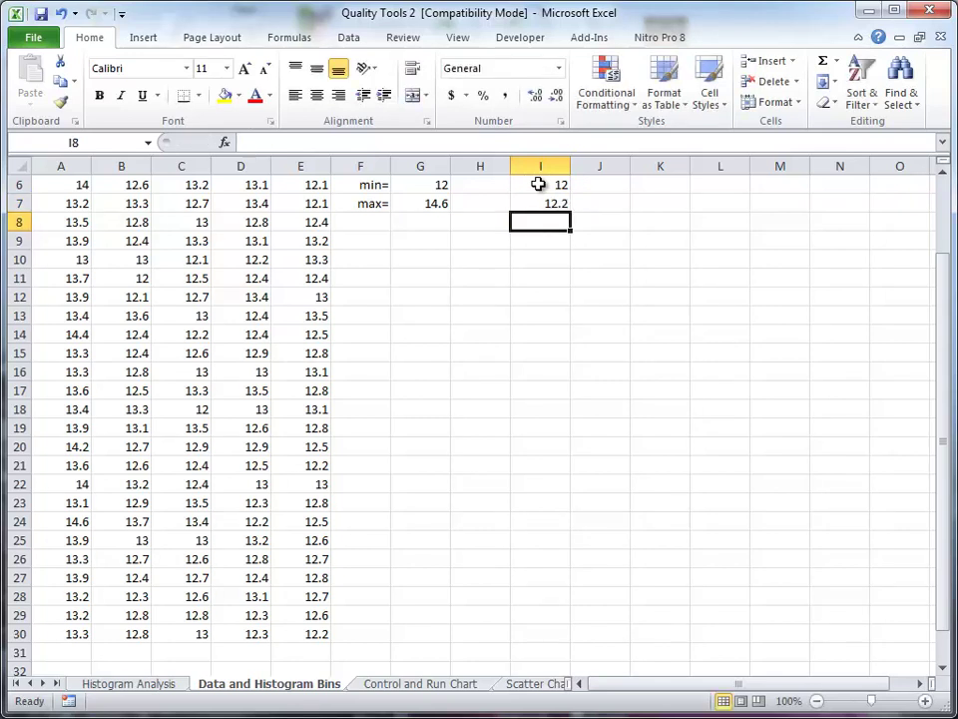
pyautogui.moveTo(538, 183); pyautogui.dragTo(555, 439)
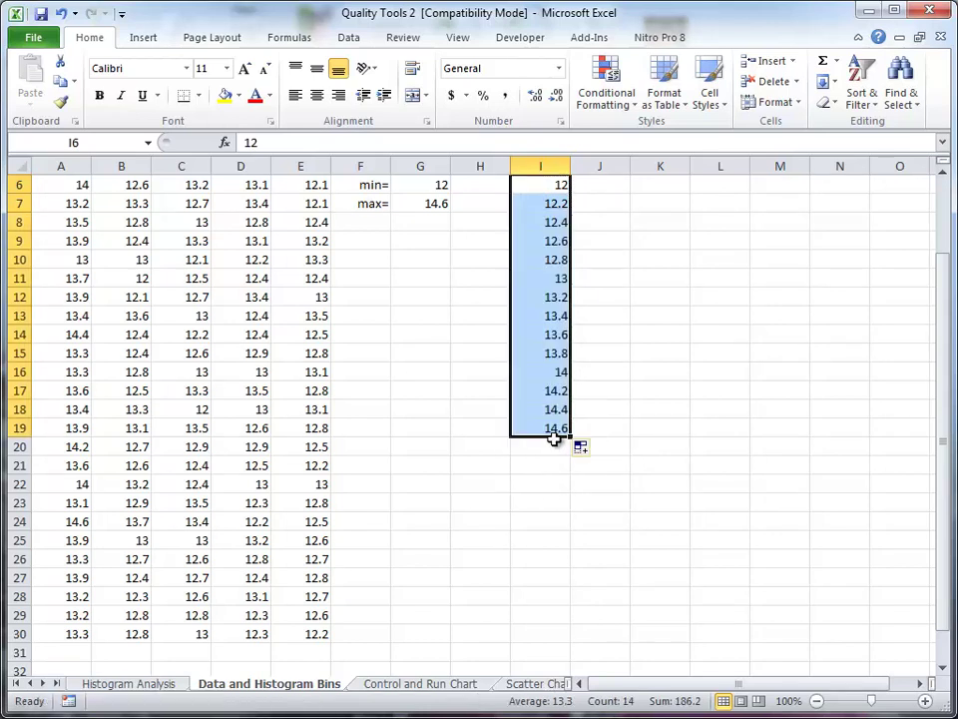
pyautogui.click(565, 490)
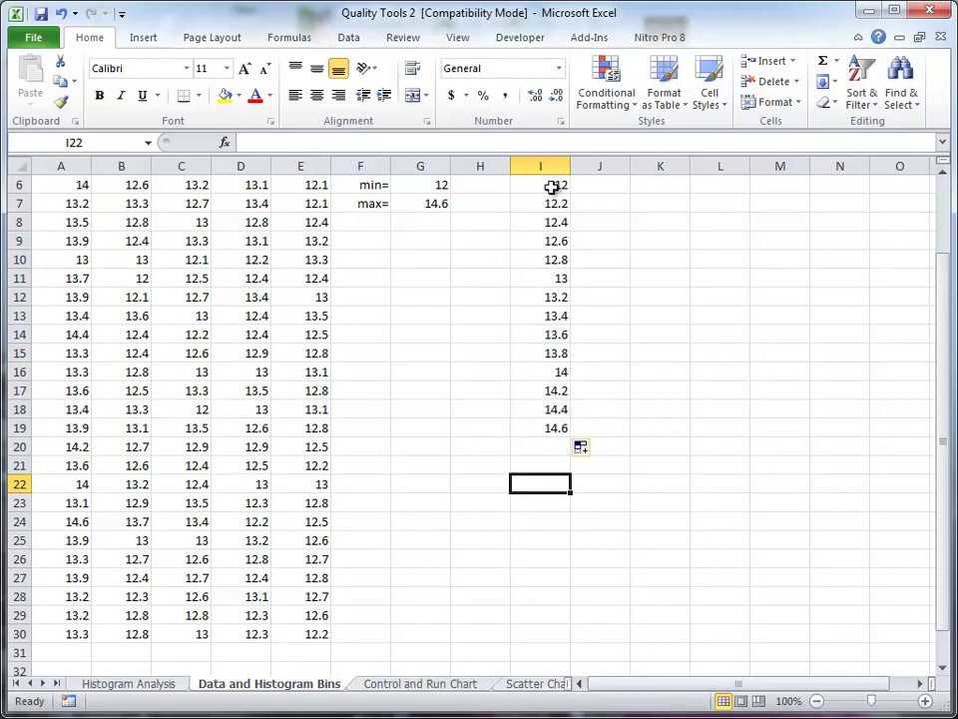
# Format the bin values in I6:I19 to show one decimal place.
pyautogui.moveTo(551, 186); pyautogui.dragTo(553, 433)
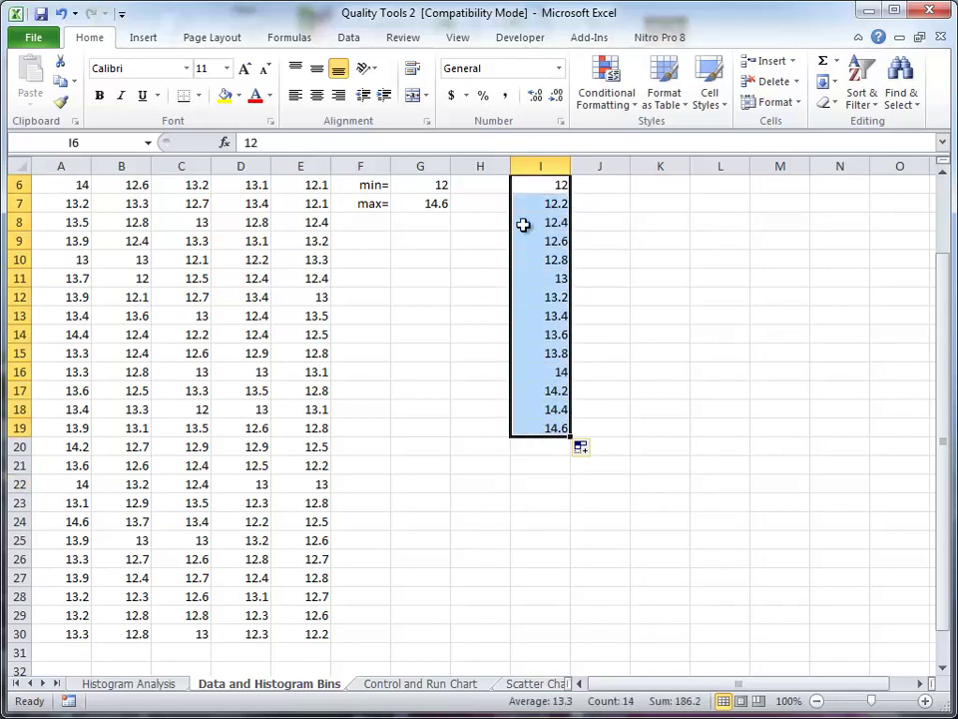
pyautogui.click(536, 100)
pyautogui.click(539, 483)
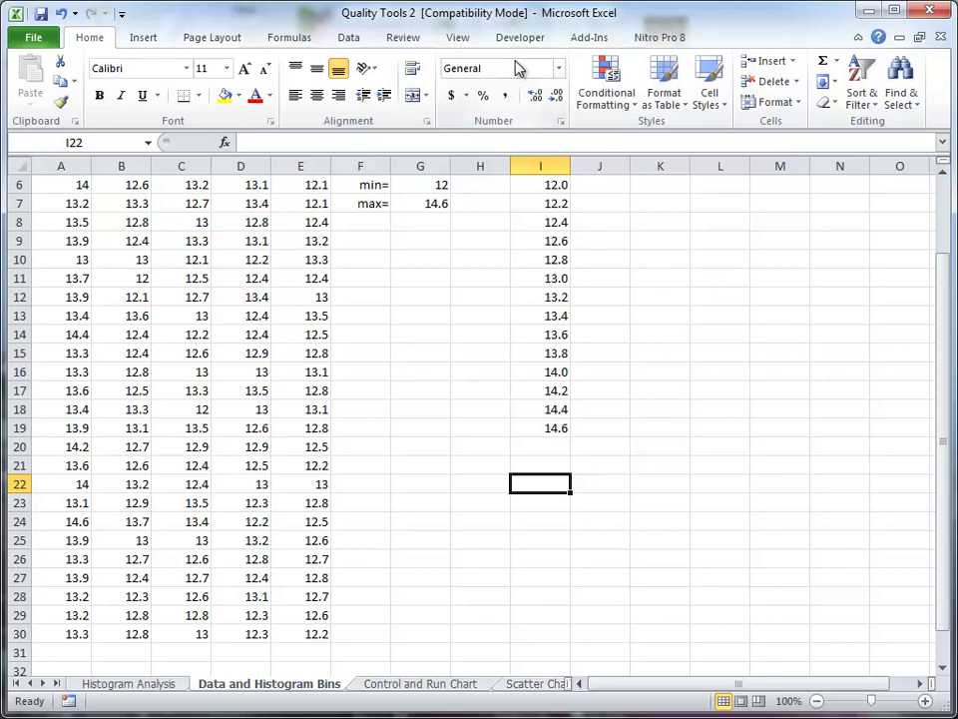
# Enable the Analysis ToolPak add-in through the Excel add-ins options.
pyautogui.click(589, 38)
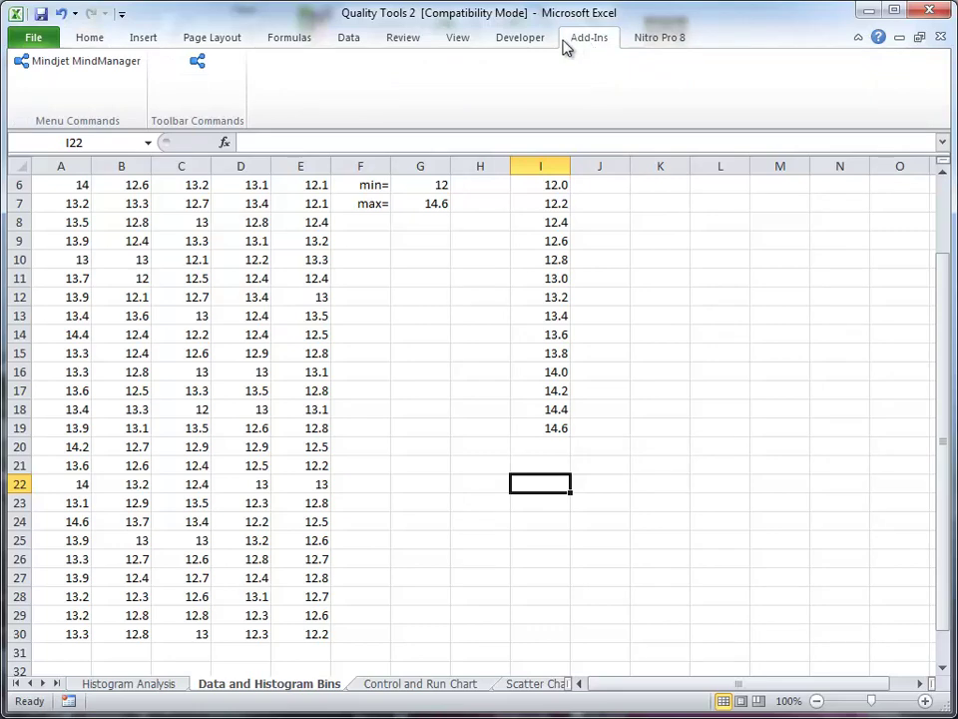
pyautogui.click(349, 36)
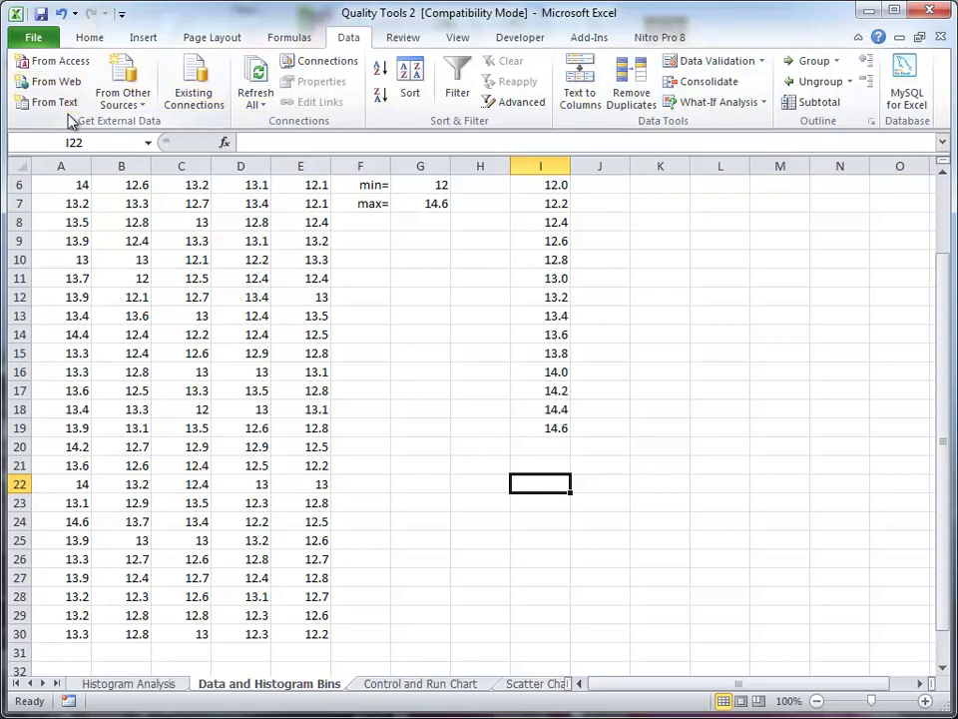
pyautogui.click(34, 39)
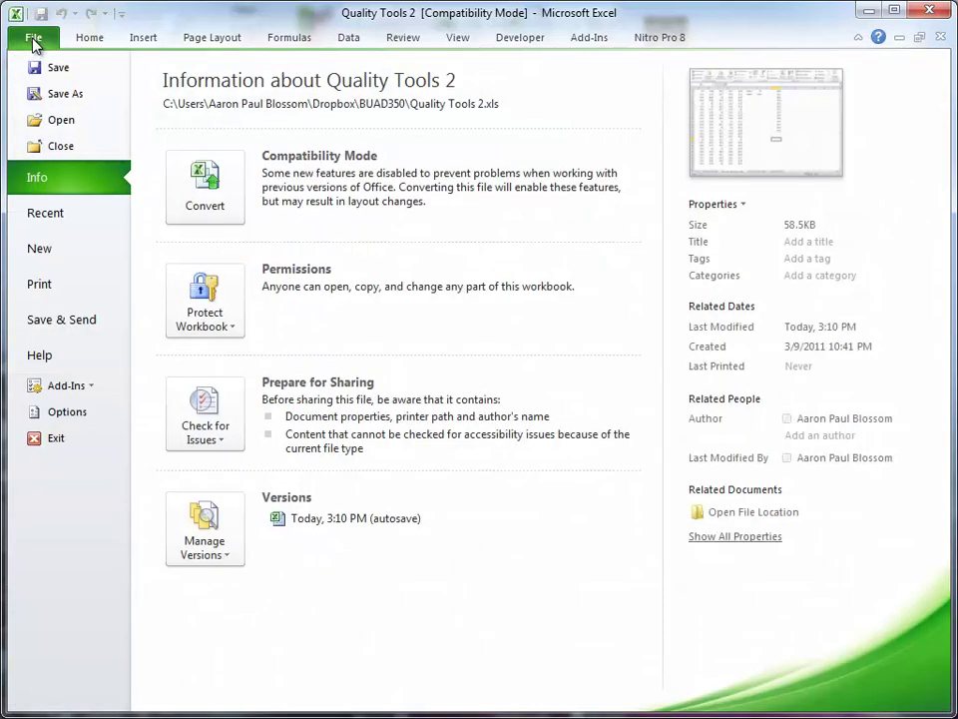
pyautogui.click(68, 388)
pyautogui.click(62, 389)
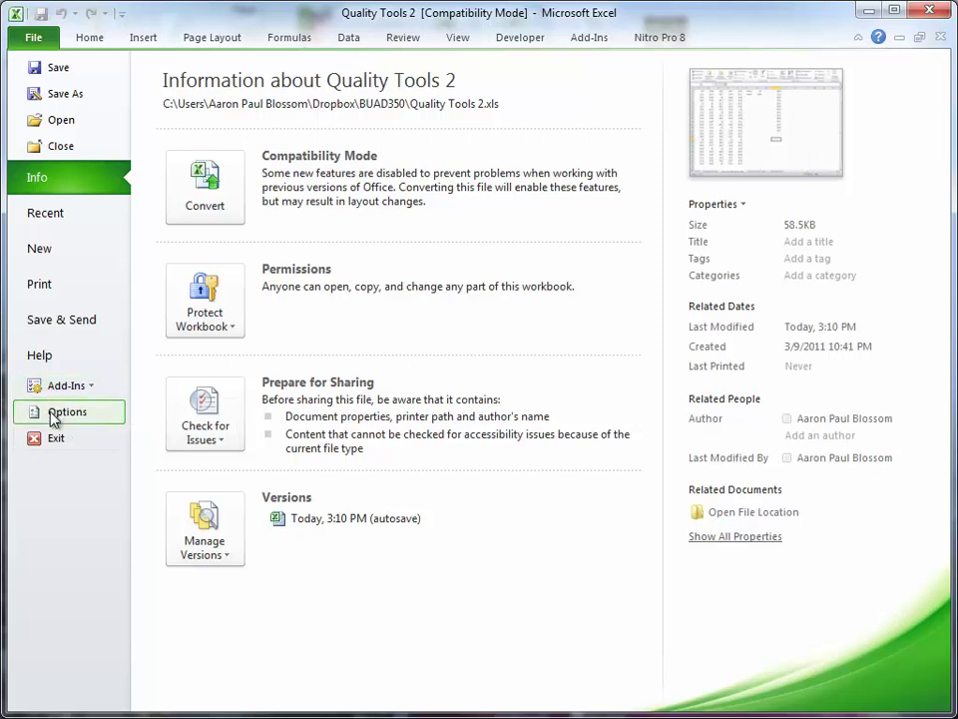
pyautogui.click(55, 413)
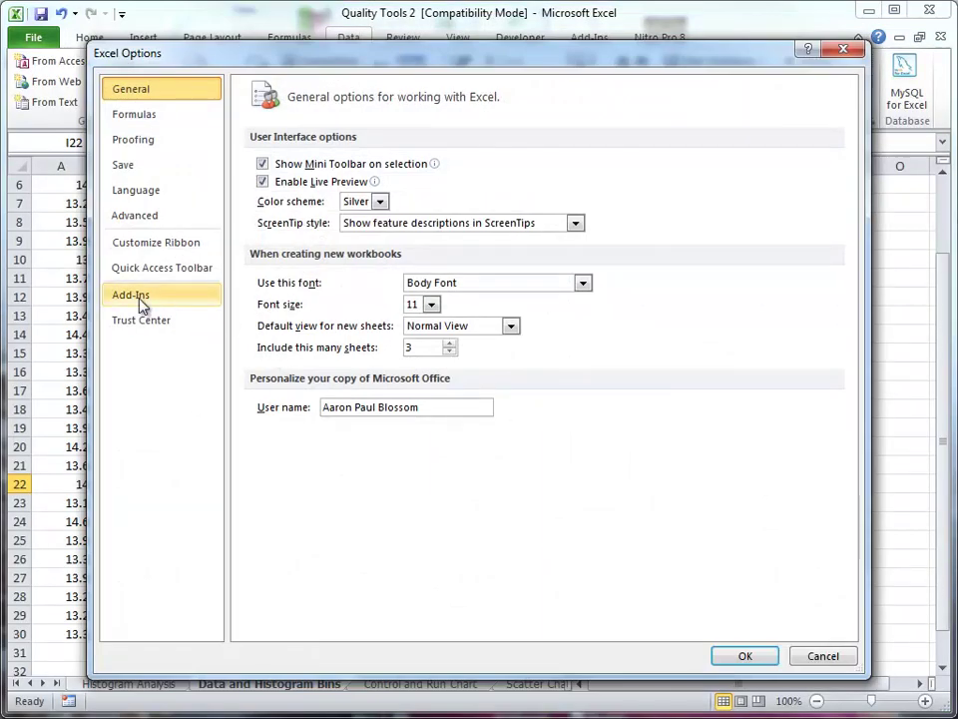
pyautogui.click(141, 305)
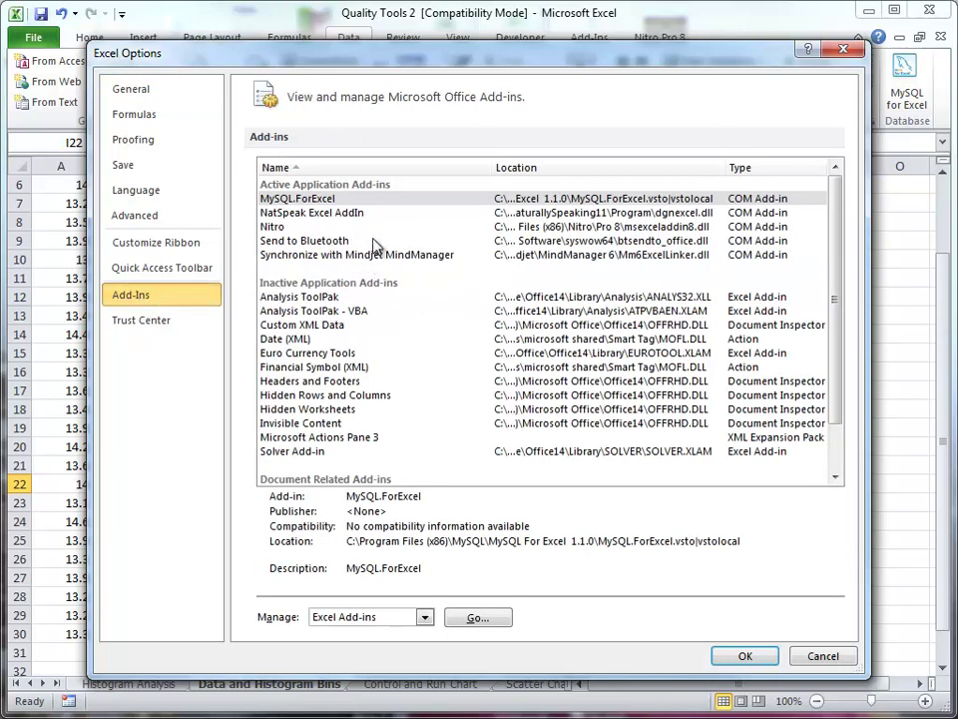
pyautogui.click(471, 619)
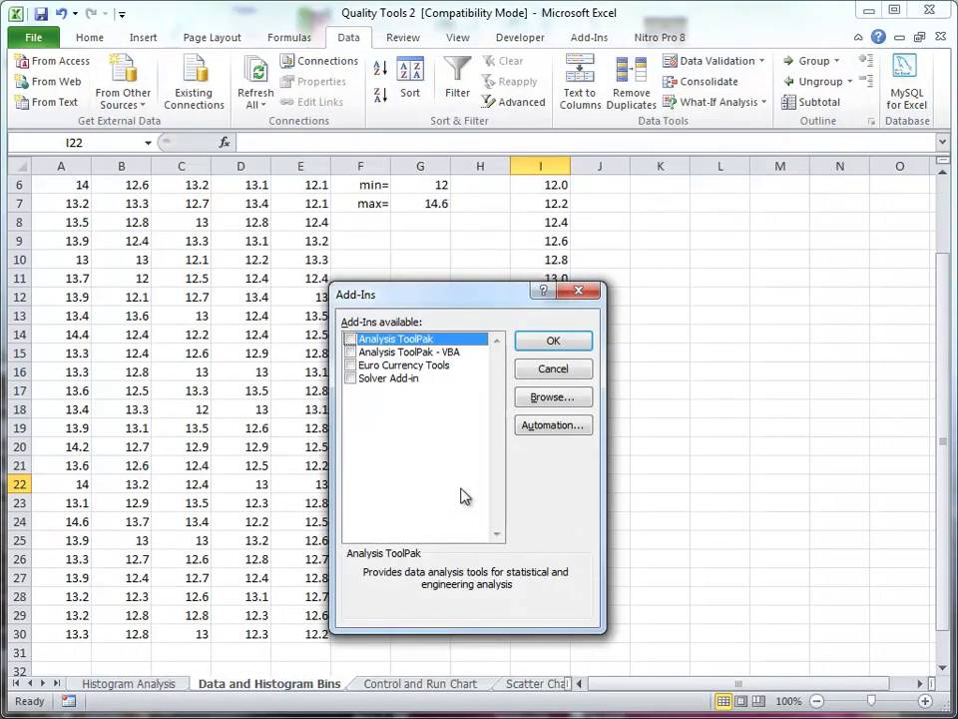
pyautogui.click(352, 341)
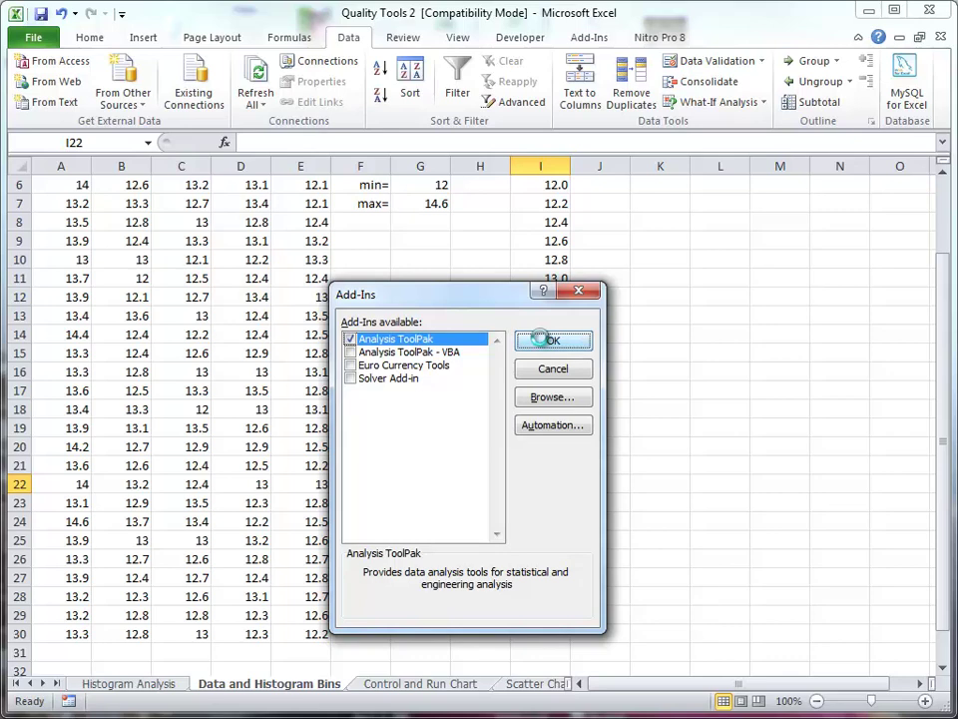
pyautogui.click(551, 341)
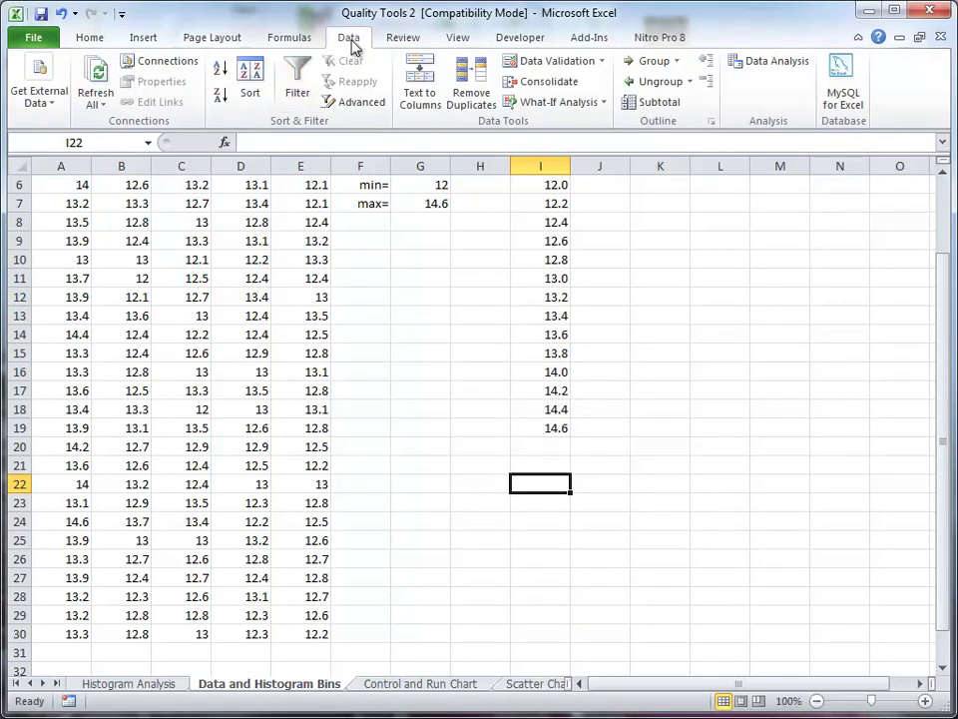
# Start the Histogram tool from the data analysis tools and set its input range to the measurements in A6:E30.
pyautogui.click(776, 64)
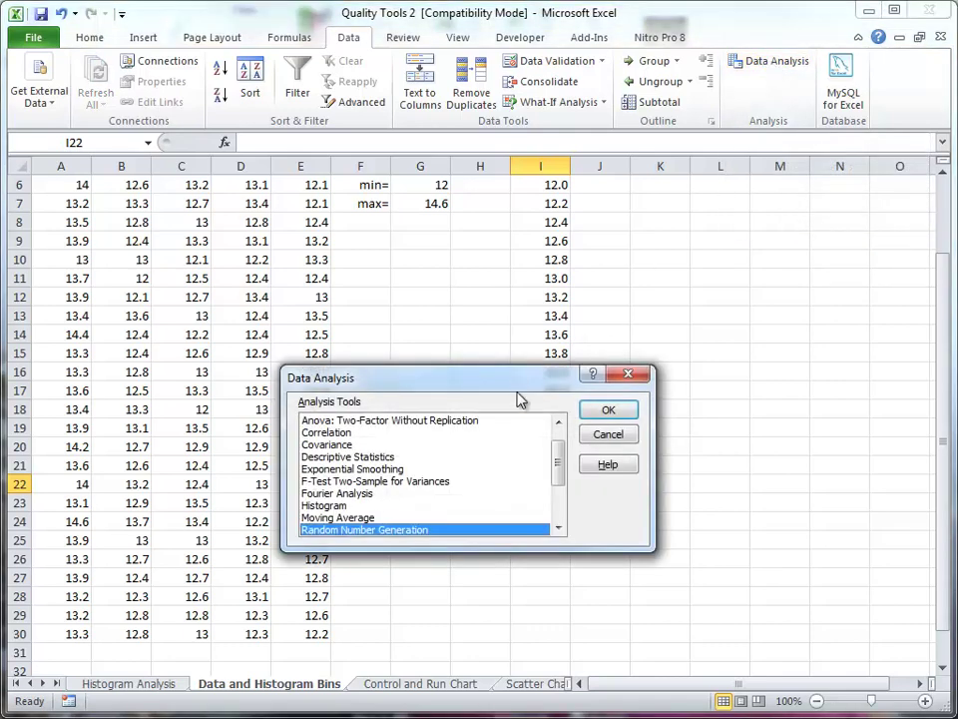
pyautogui.click(324, 506)
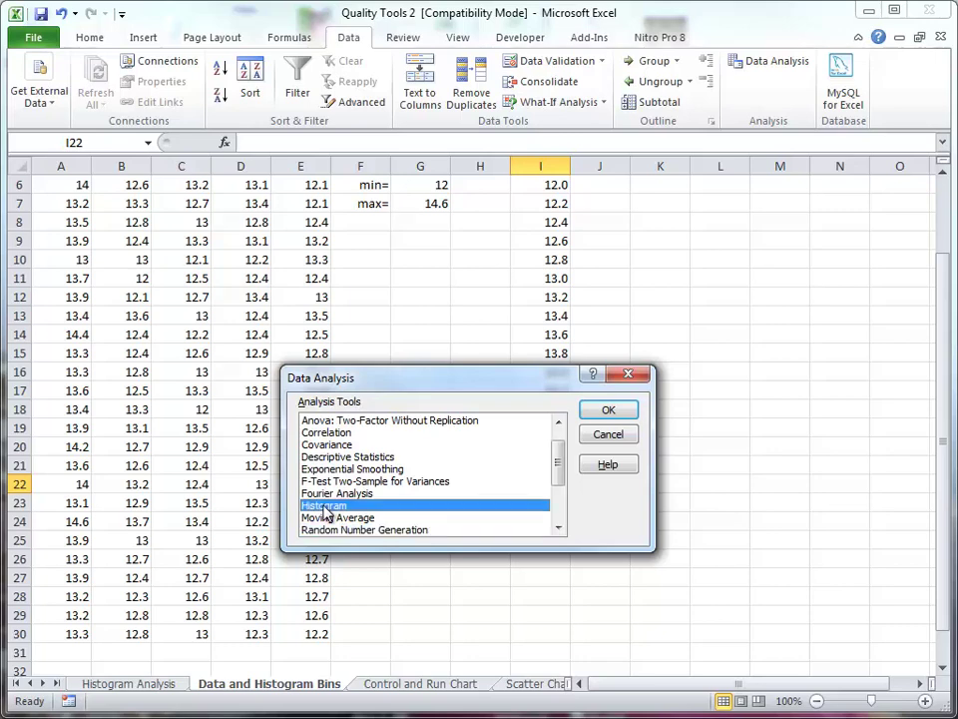
pyautogui.click(609, 412)
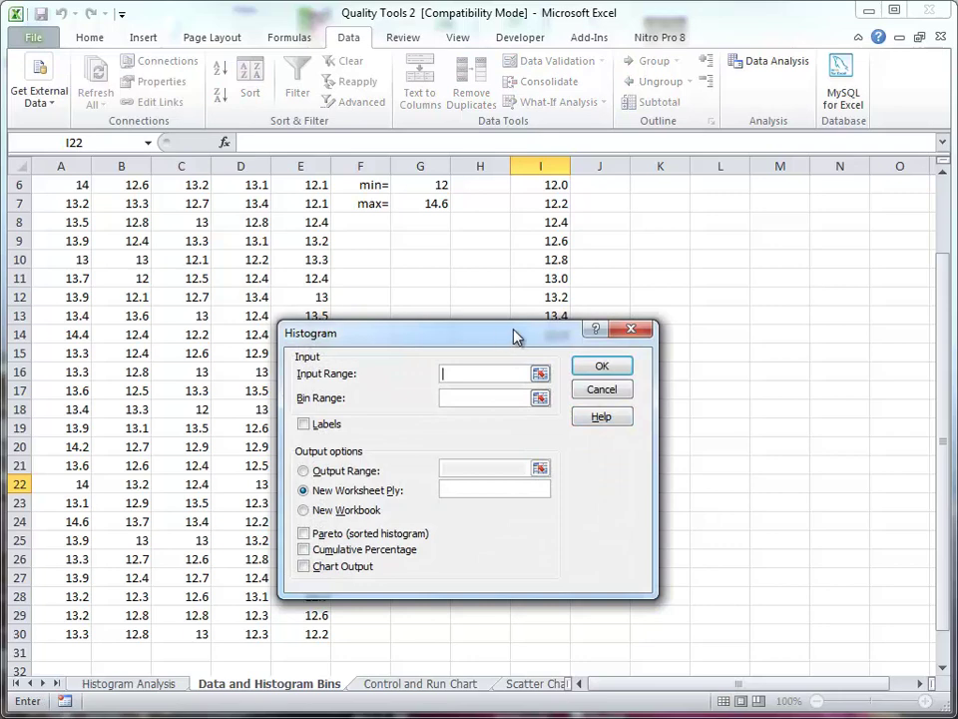
pyautogui.moveTo(516, 337); pyautogui.dragTo(718, 329)
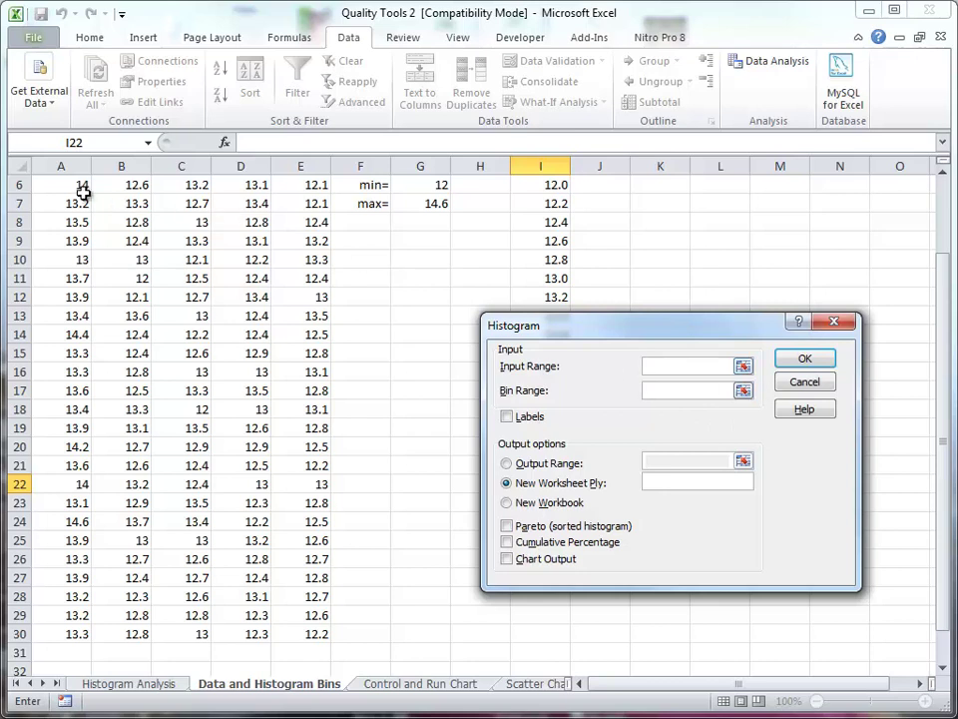
pyautogui.moveTo(69, 184); pyautogui.dragTo(293, 627)
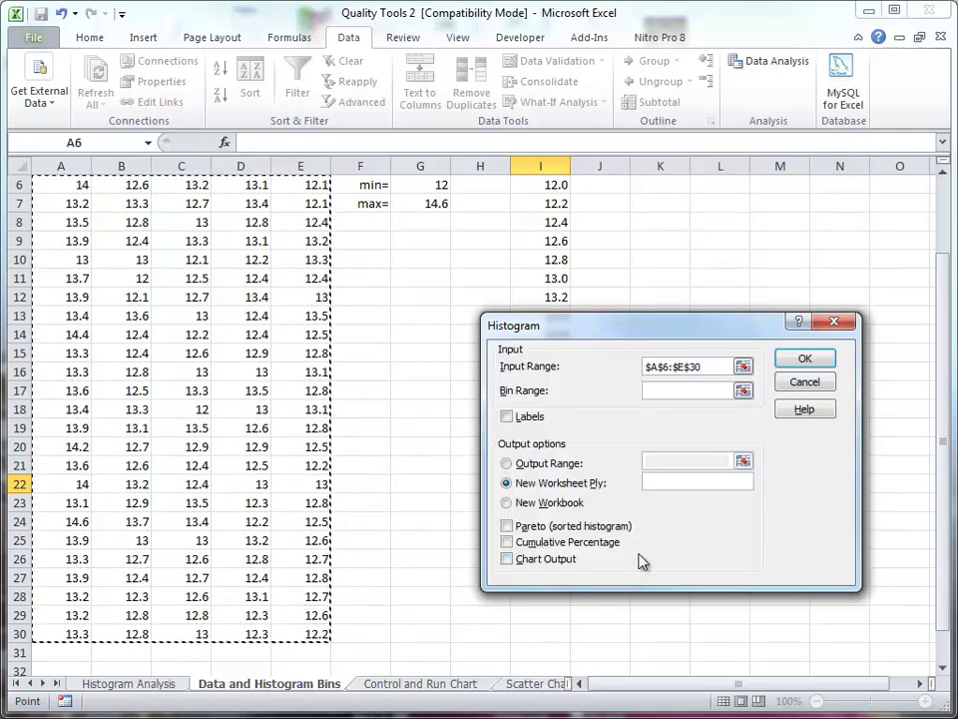
# Set the histogram's bin range to the bin values in I6:I19.
pyautogui.click(665, 390)
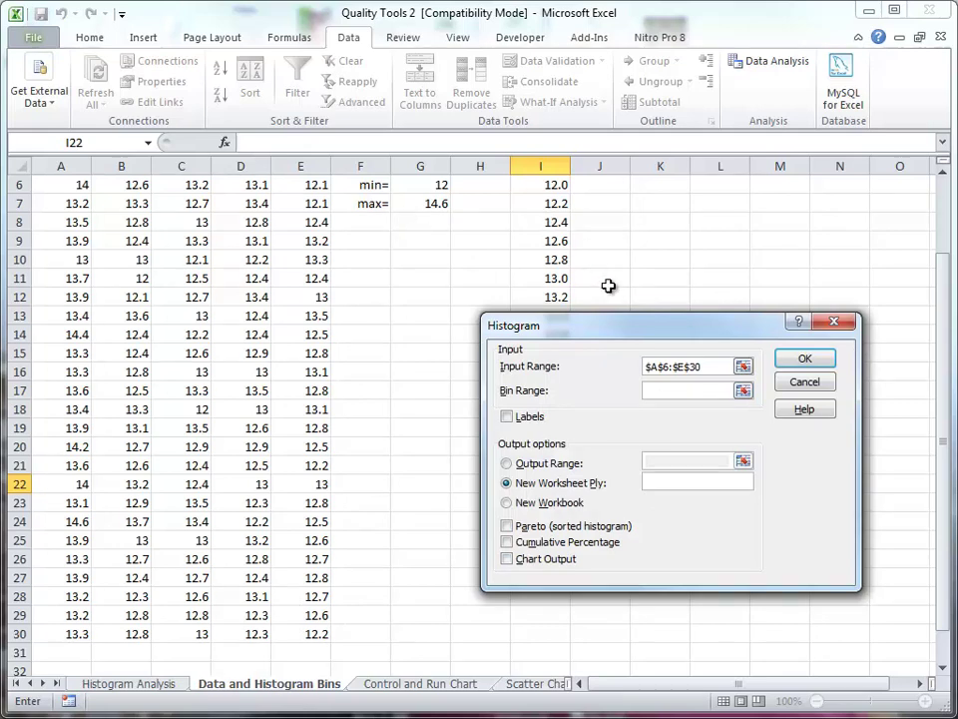
pyautogui.moveTo(623, 331); pyautogui.dragTo(727, 310)
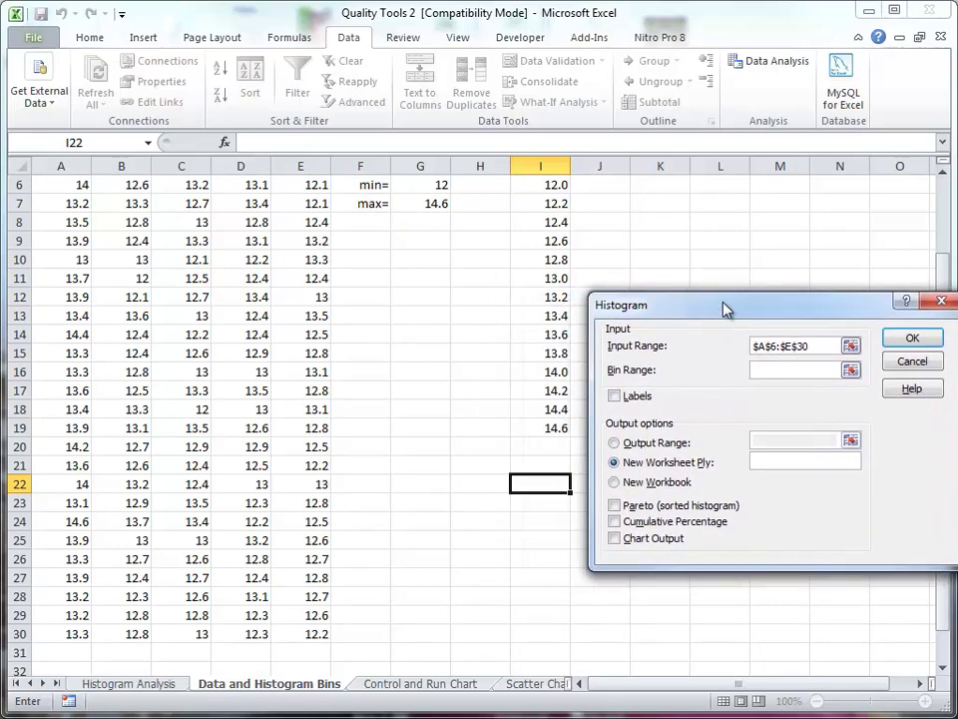
pyautogui.moveTo(548, 185); pyautogui.dragTo(540, 430)
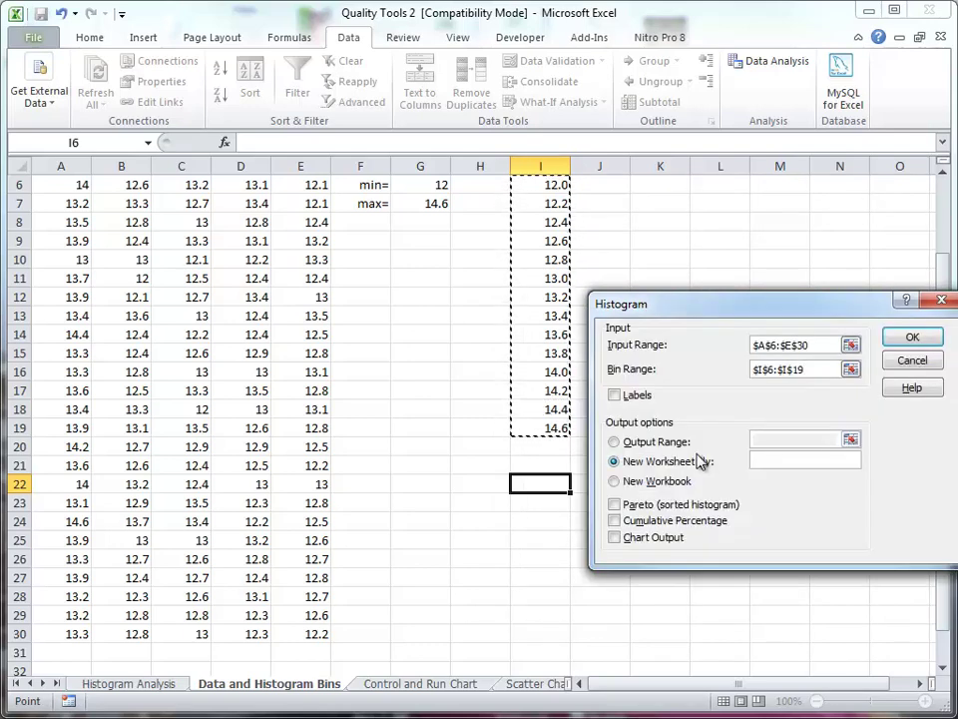
# Generate the histogram on a new worksheet ply with chart output included.
pyautogui.click(614, 460)
pyautogui.click(614, 538)
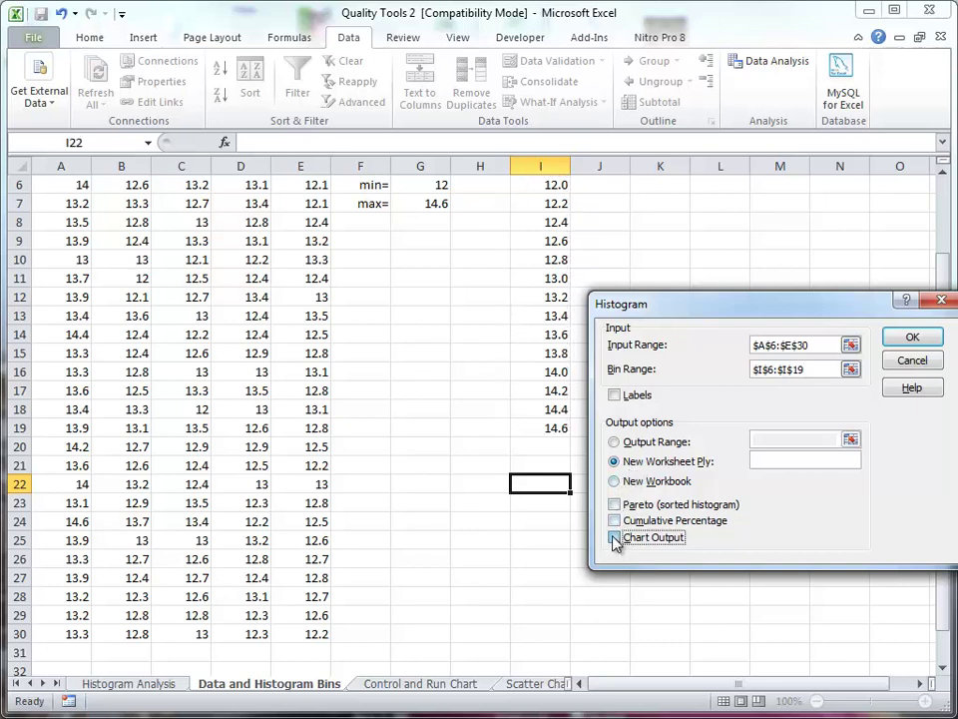
pyautogui.click(905, 342)
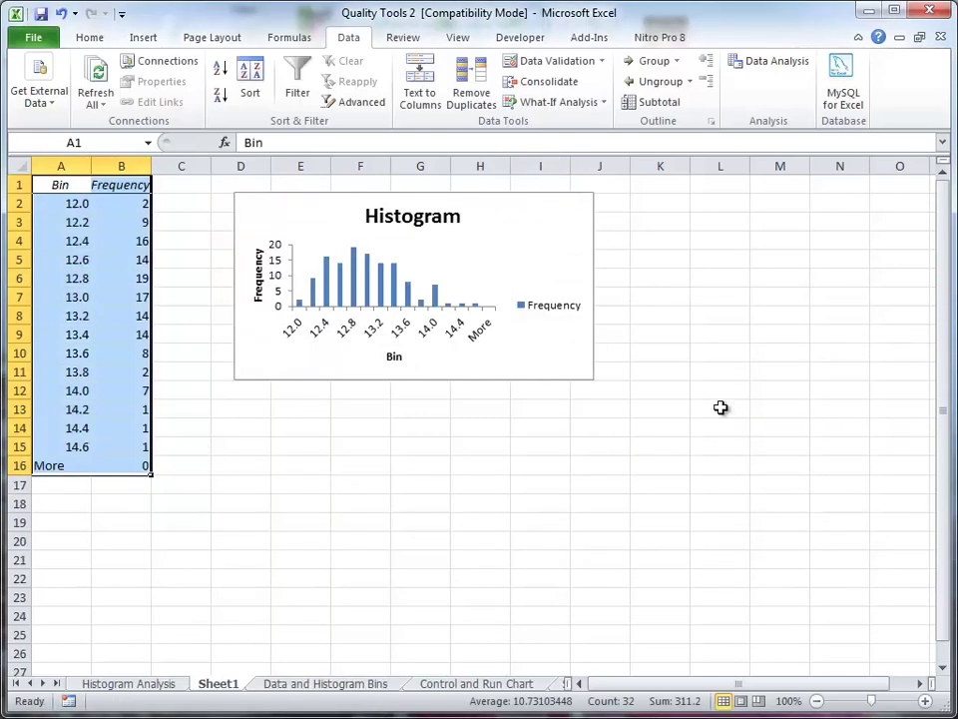